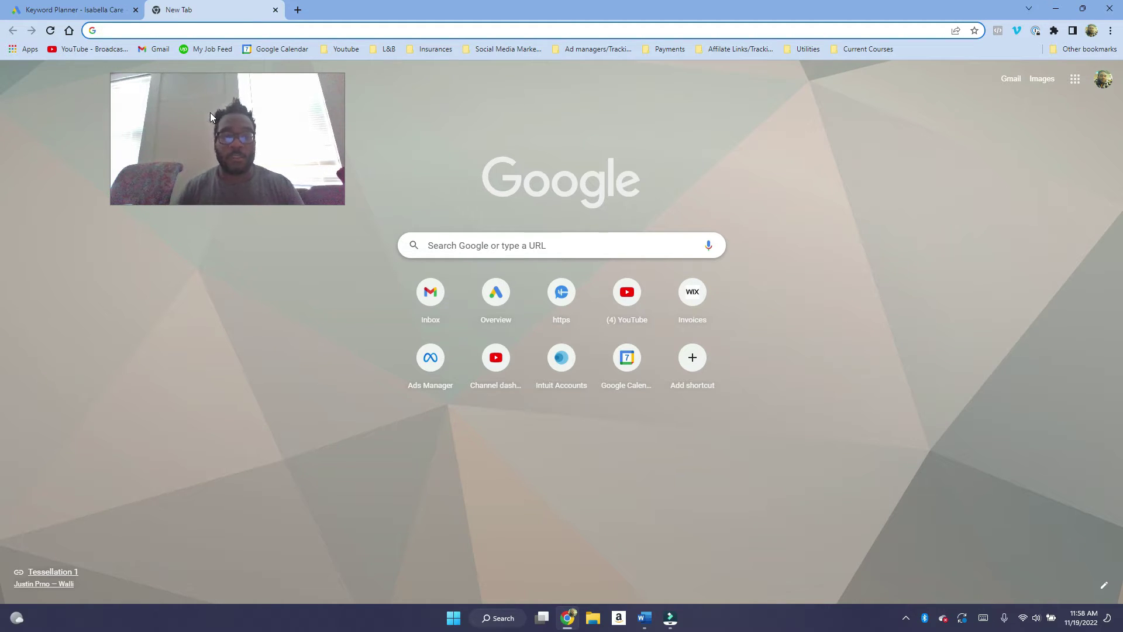
# - Search Google for 'plumbers near me' in a new tab and scan the sponsored results
pyautogui.click(298, 10)
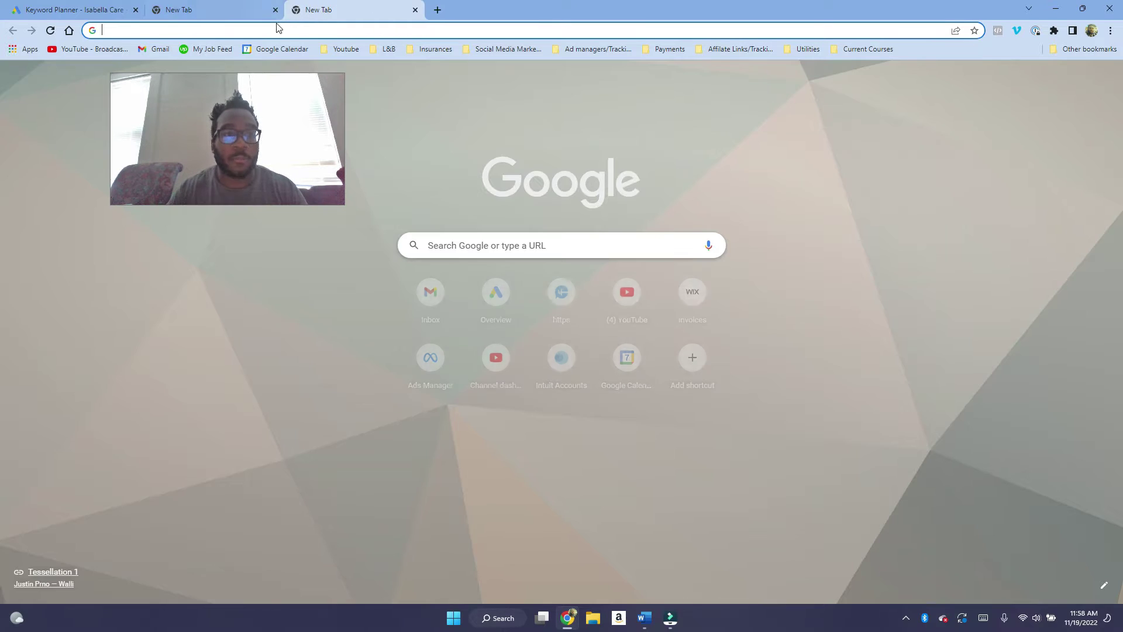
pyautogui.write('plumber')
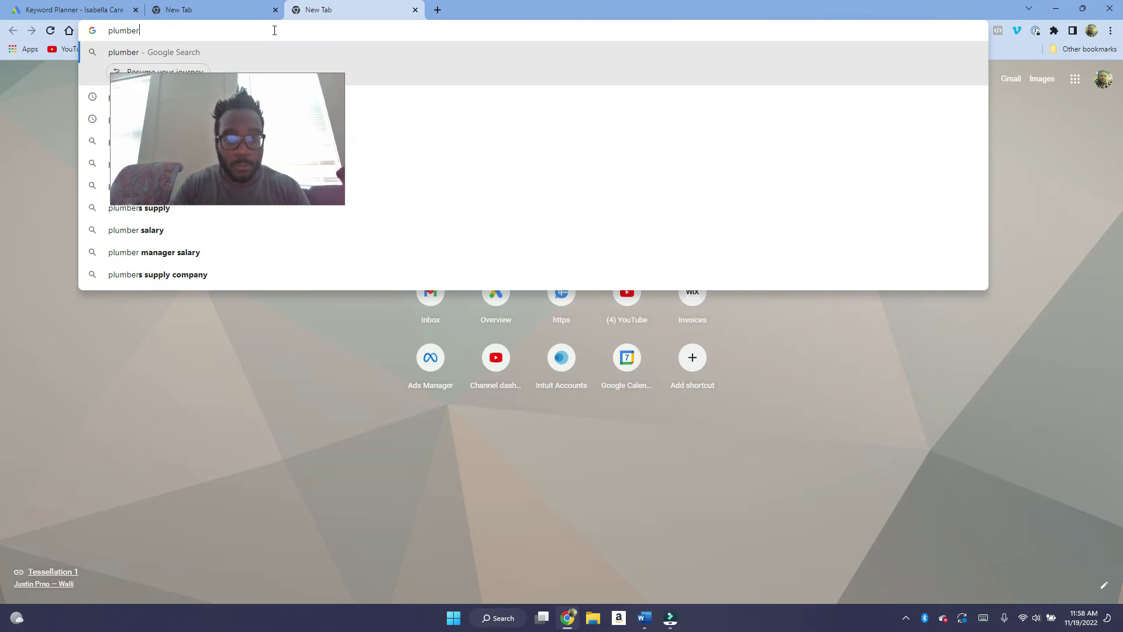
pyautogui.write('s near me')
pyautogui.press('Return')
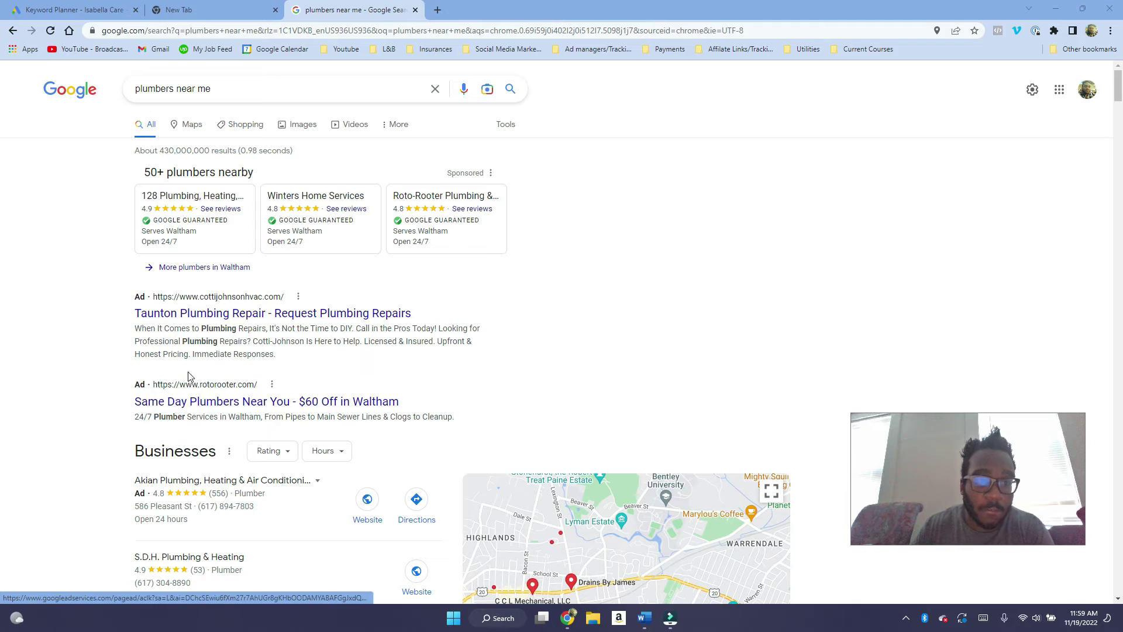
pyautogui.scroll(-1, 246, 320)
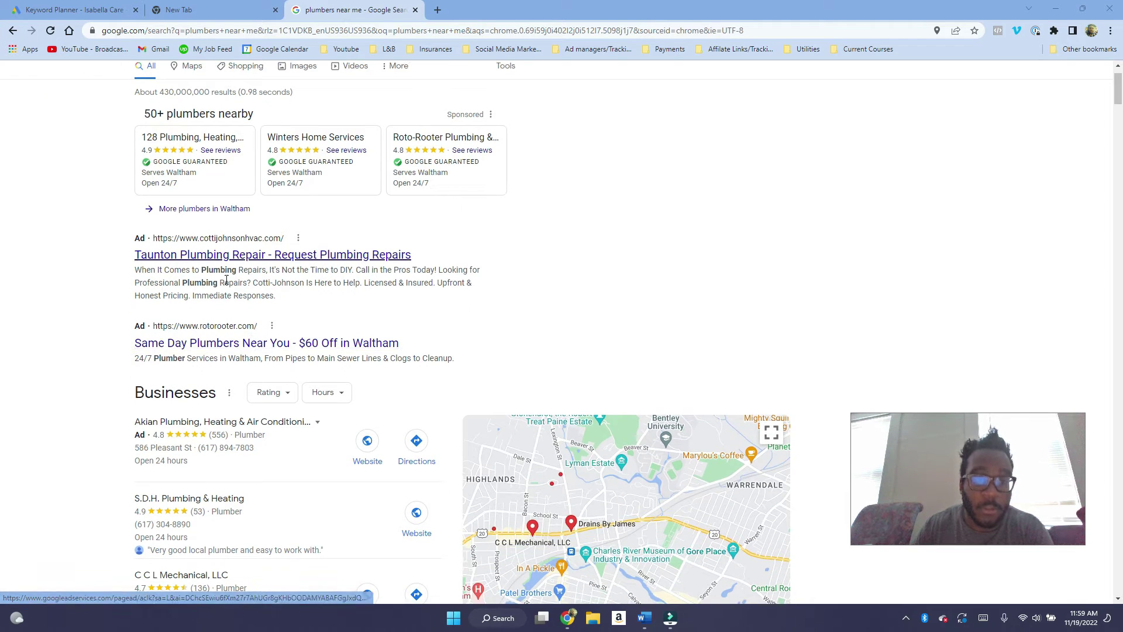
pyautogui.scroll(1, 502, 340)
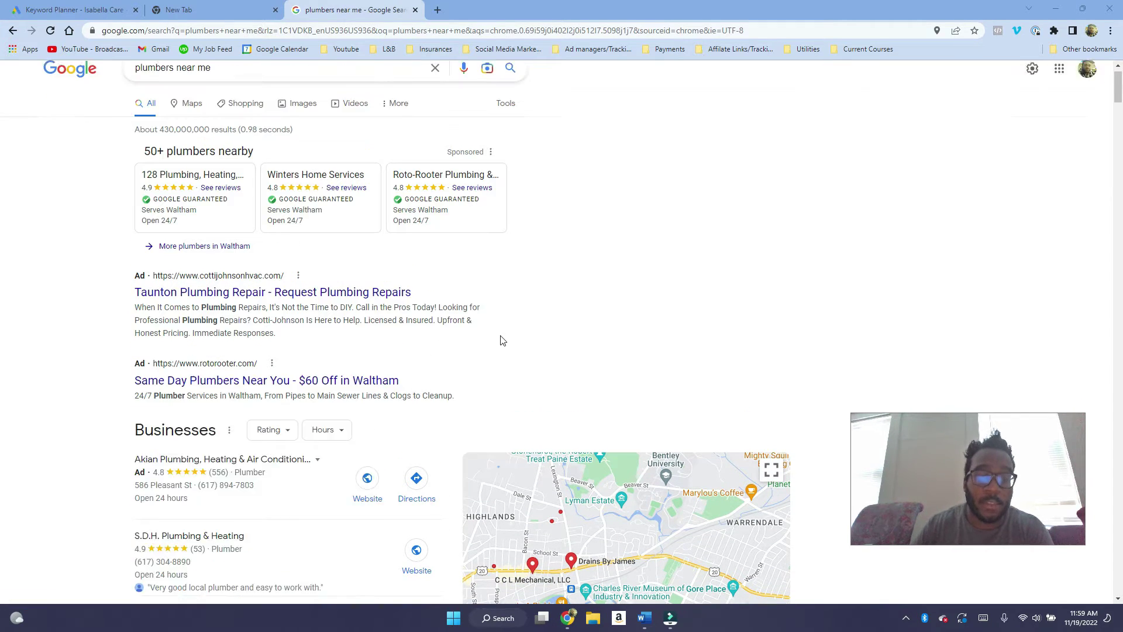
pyautogui.scroll(-1, 501, 338)
pyautogui.scroll(1, 631, 369)
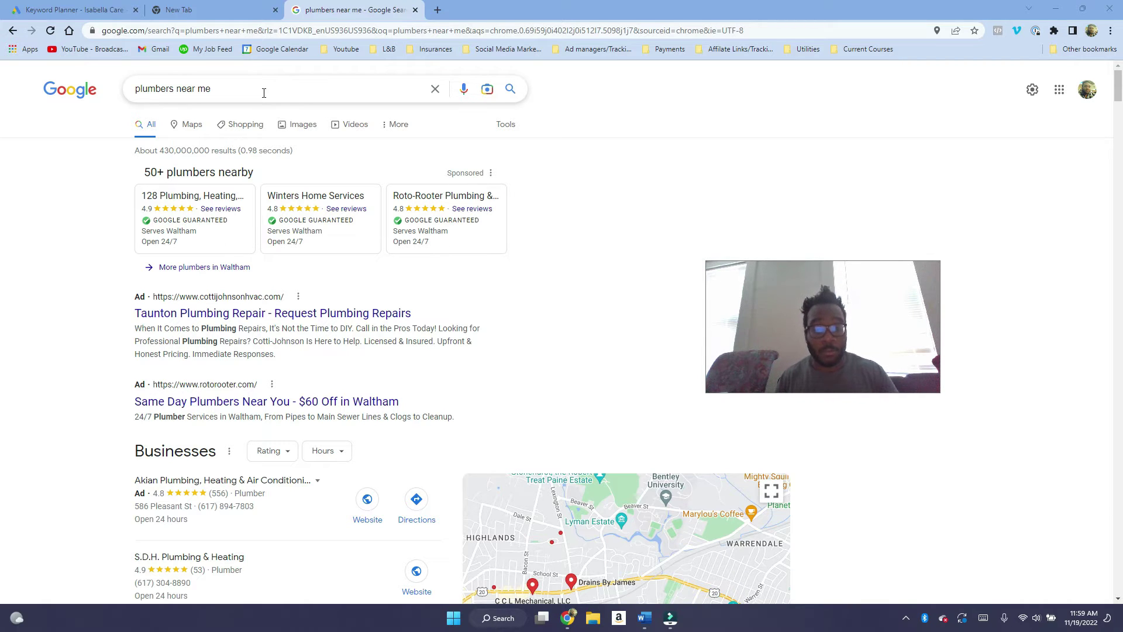
# - Scroll through the plumbing ads in the results, then return to the Keyword Planner tab
pyautogui.scroll(-2, 518, 270)
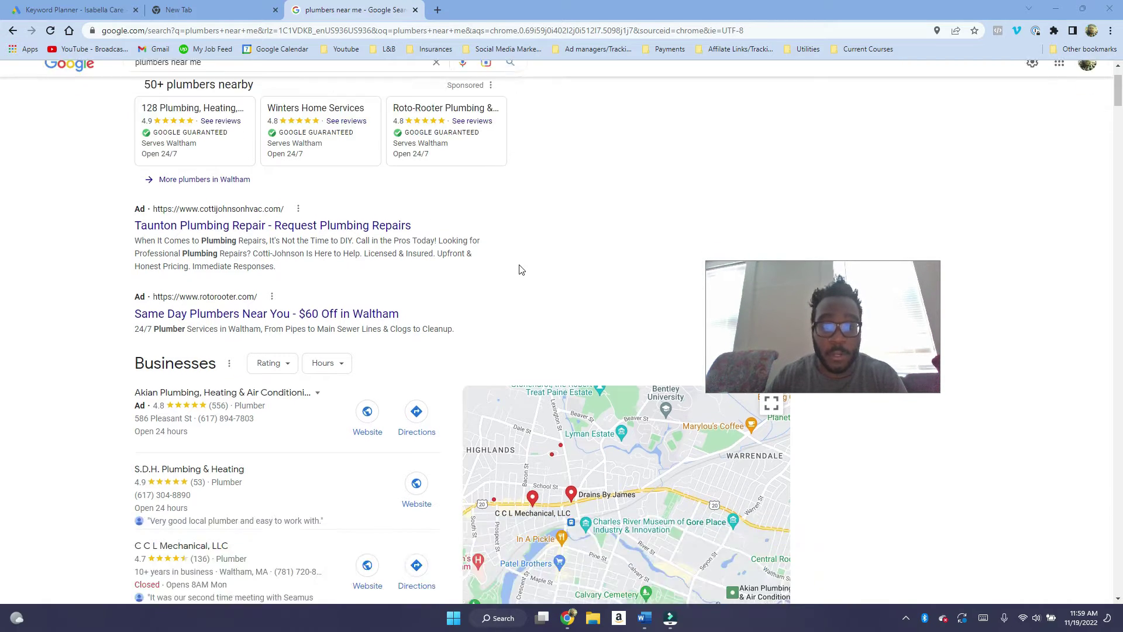
pyautogui.scroll(2, 316, 246)
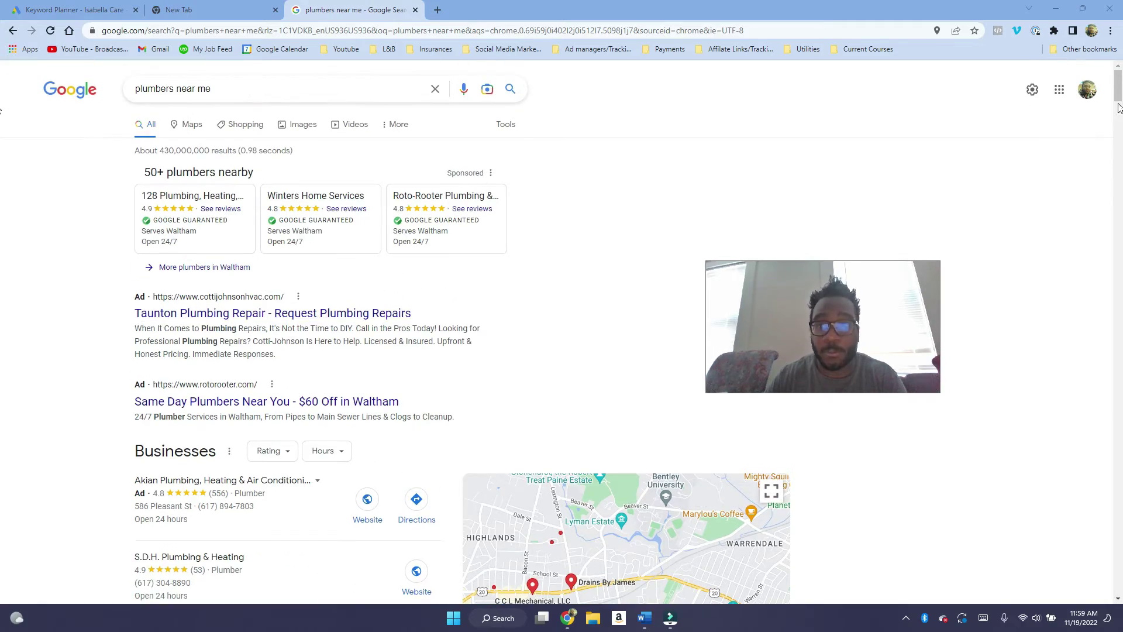
pyautogui.click(1119, 169)
pyautogui.scroll(-20, 561, 351)
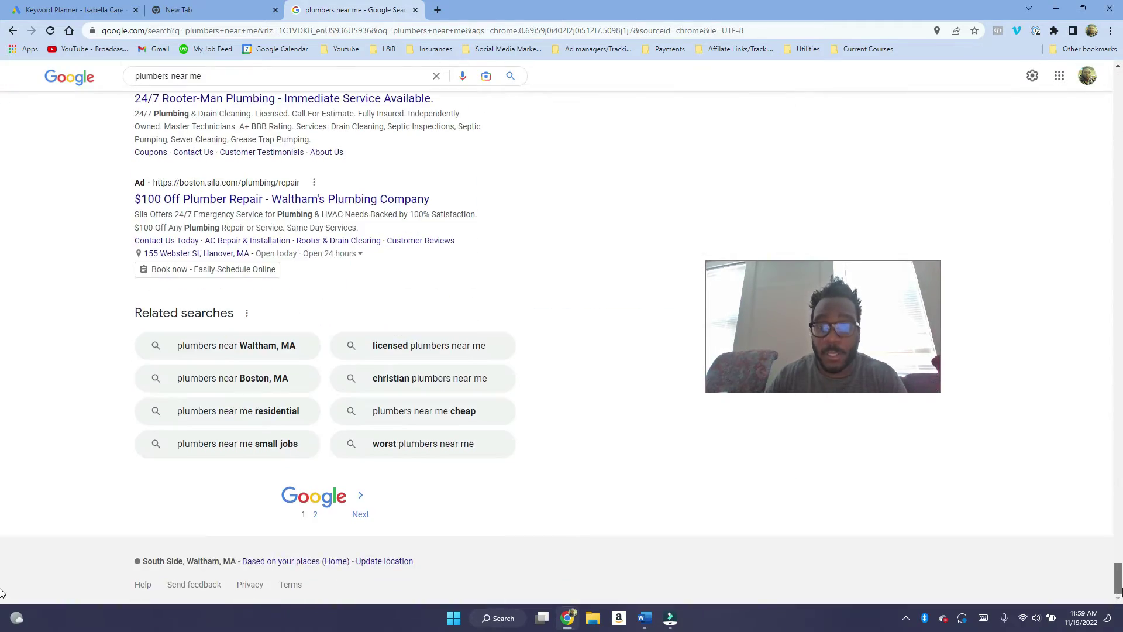
pyautogui.scroll(2, 361, 286)
pyautogui.scroll(6, 413, 297)
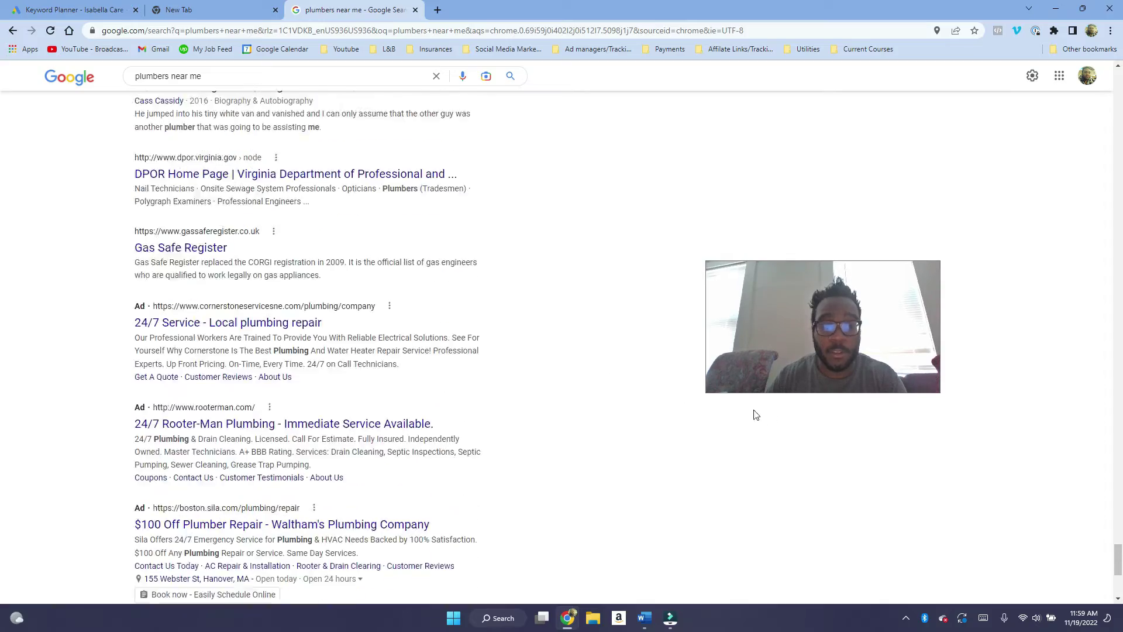
pyautogui.scroll(20, 2, 563)
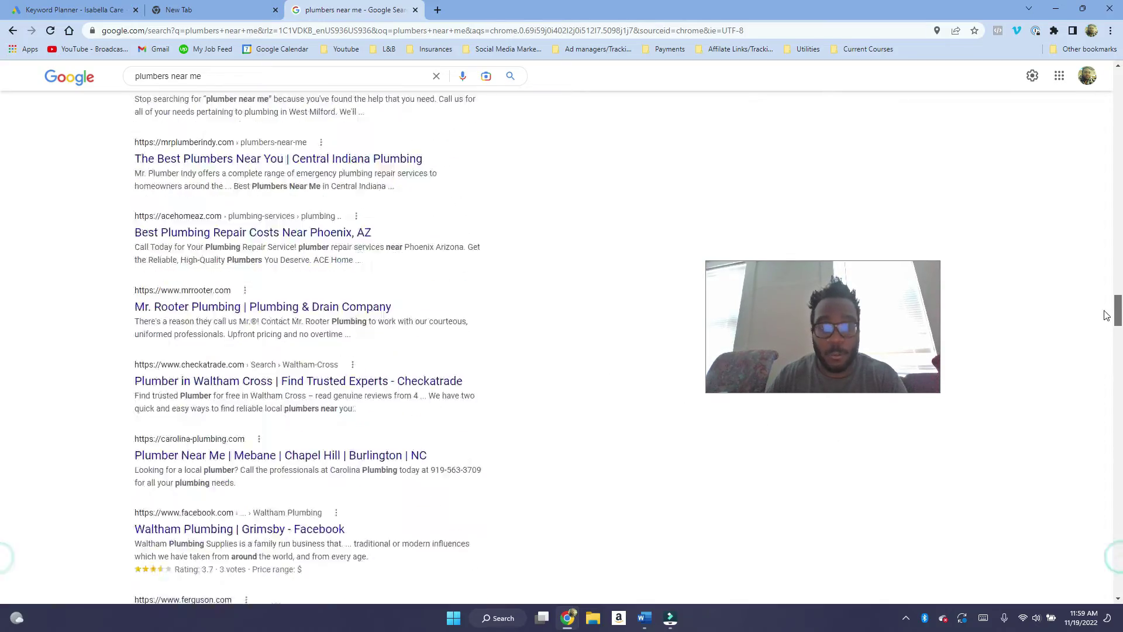
pyautogui.scroll(20, 1095, 198)
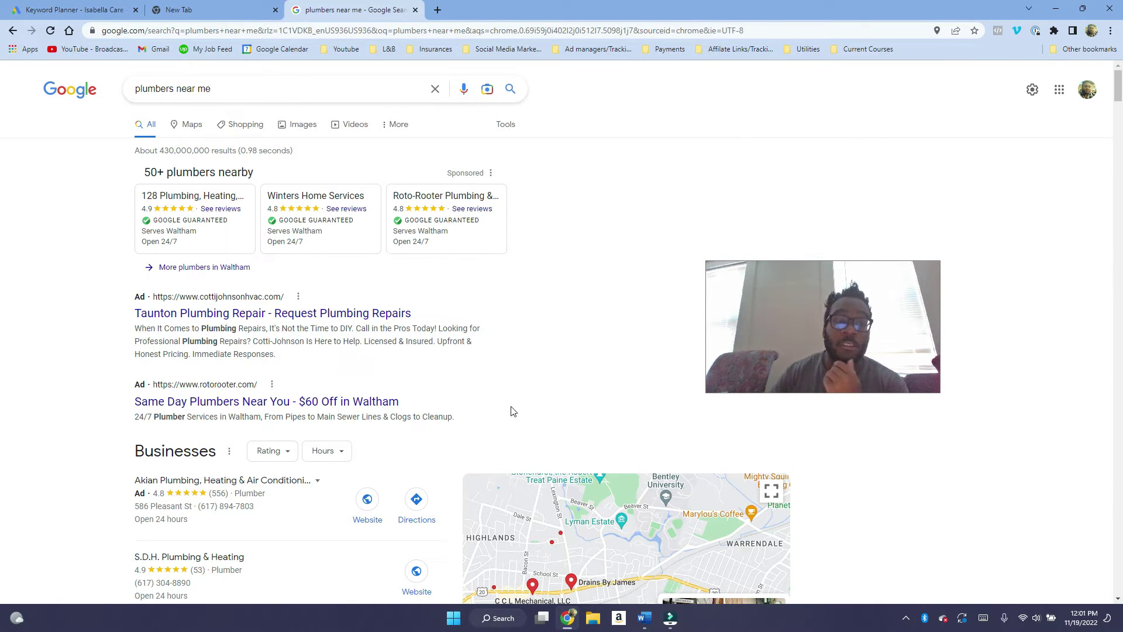
pyautogui.click(75, 9)
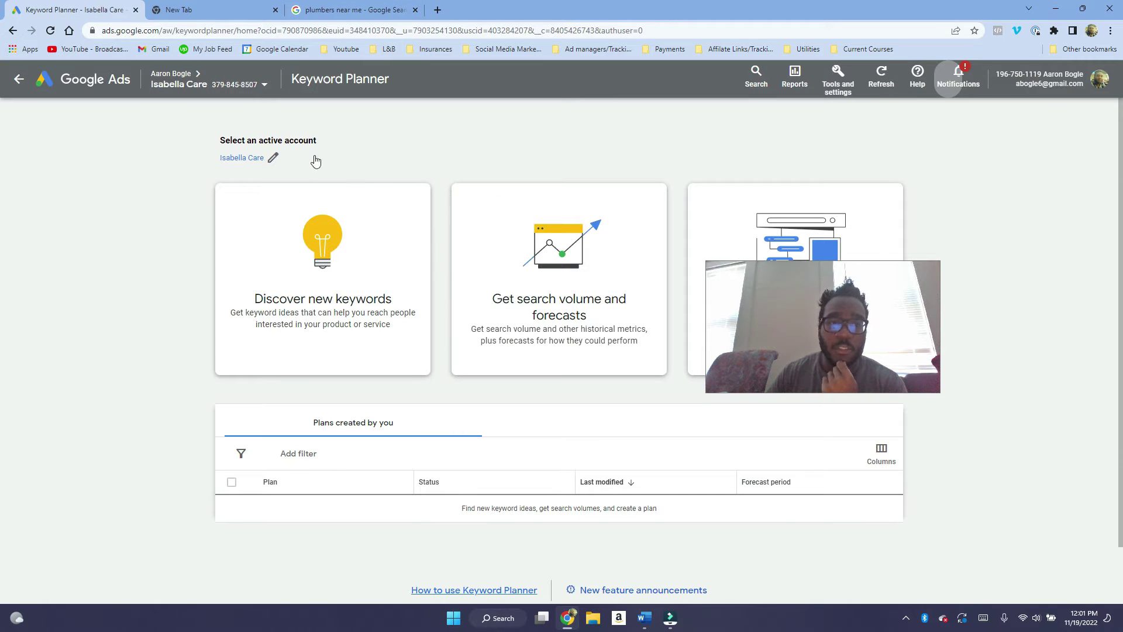
# - Reach Keyword Planner from Tools and settings and open the Discover new keywords card
pyautogui.click(672, 128)
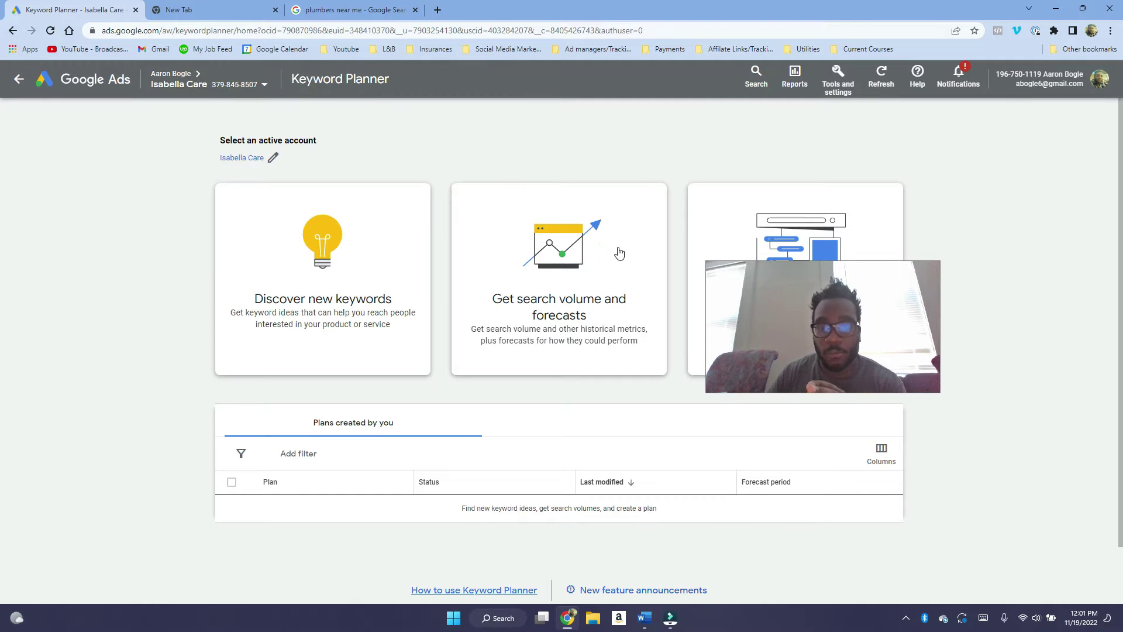
pyautogui.moveTo(787, 321); pyautogui.dragTo(201, 380)
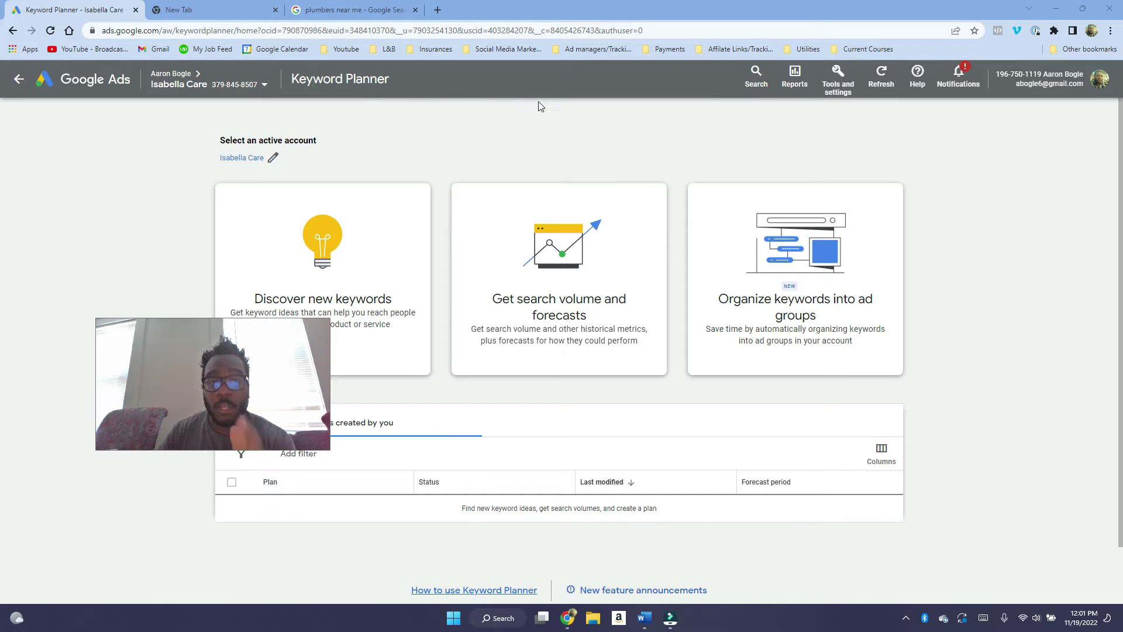
pyautogui.click(835, 79)
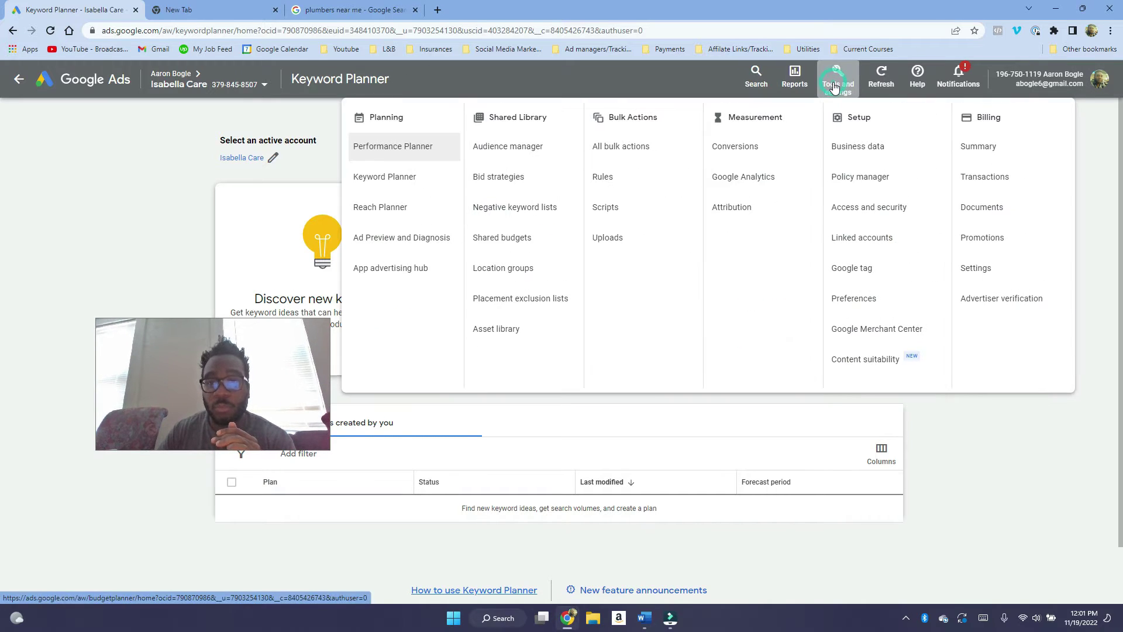
pyautogui.click(416, 180)
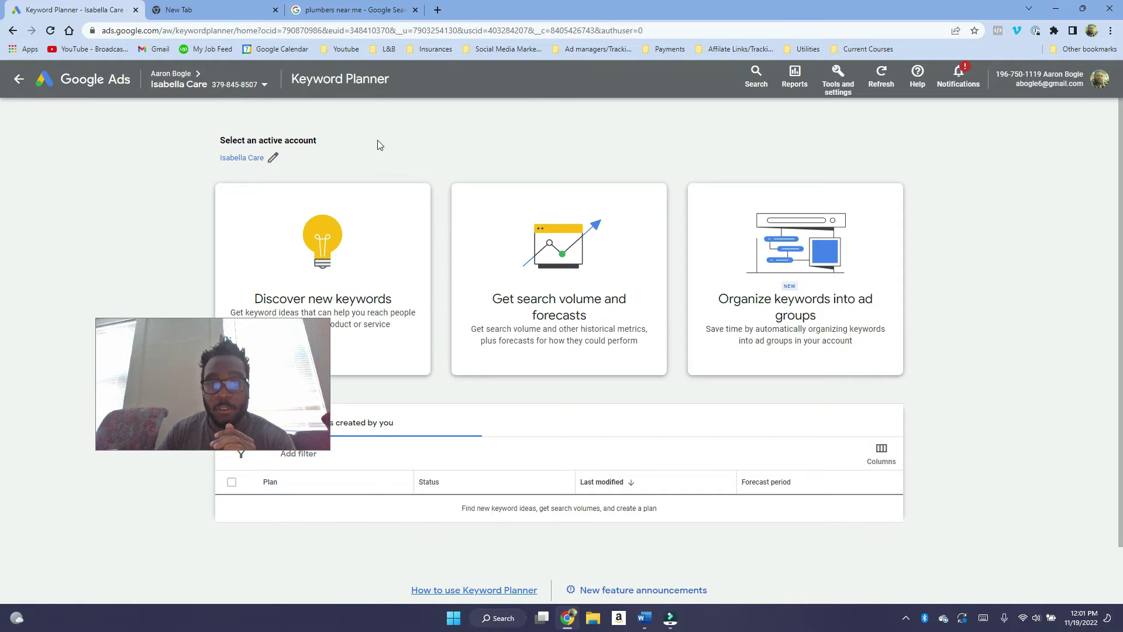
pyautogui.click(381, 247)
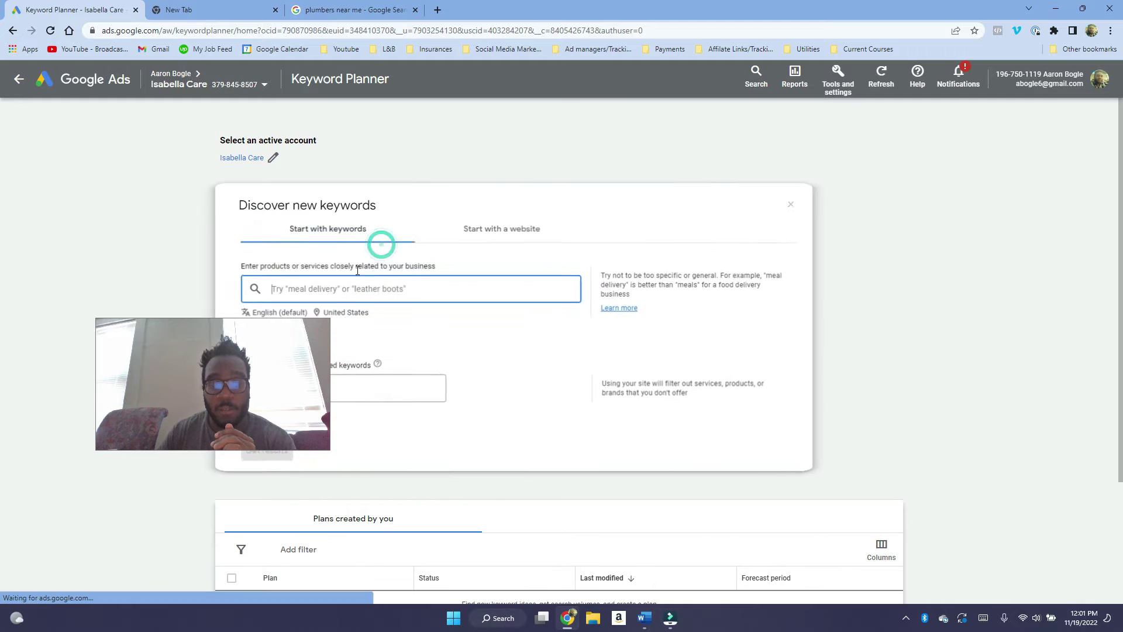
# - Target Richmond and get keyword ideas for 'cleaning services near me'
pyautogui.click(335, 313)
pyautogui.click(377, 226)
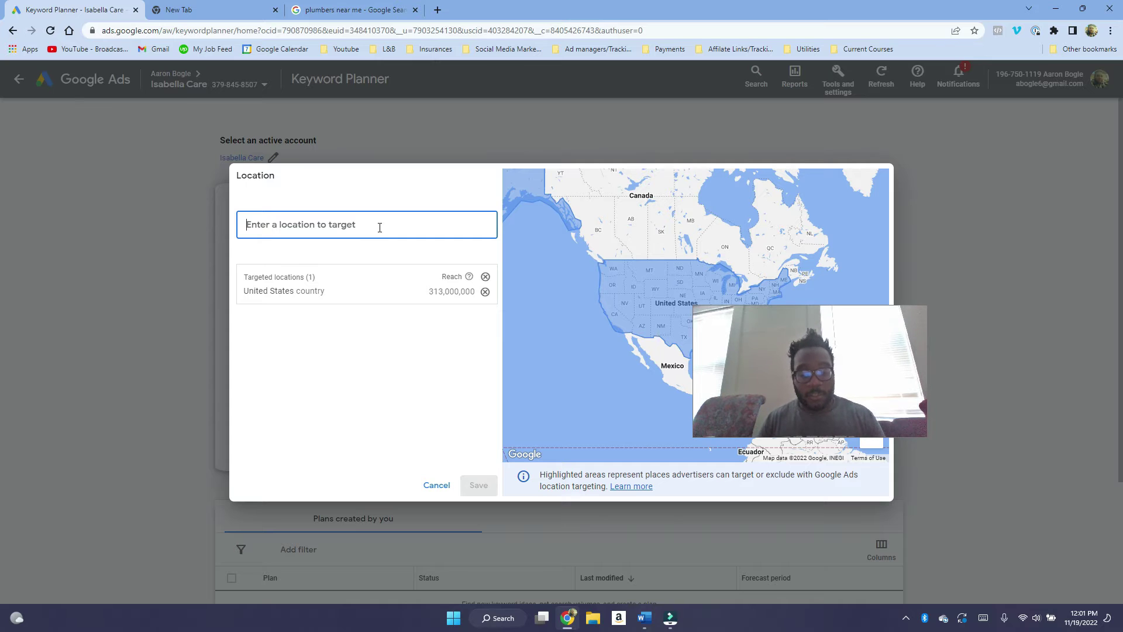
pyautogui.write('ric')
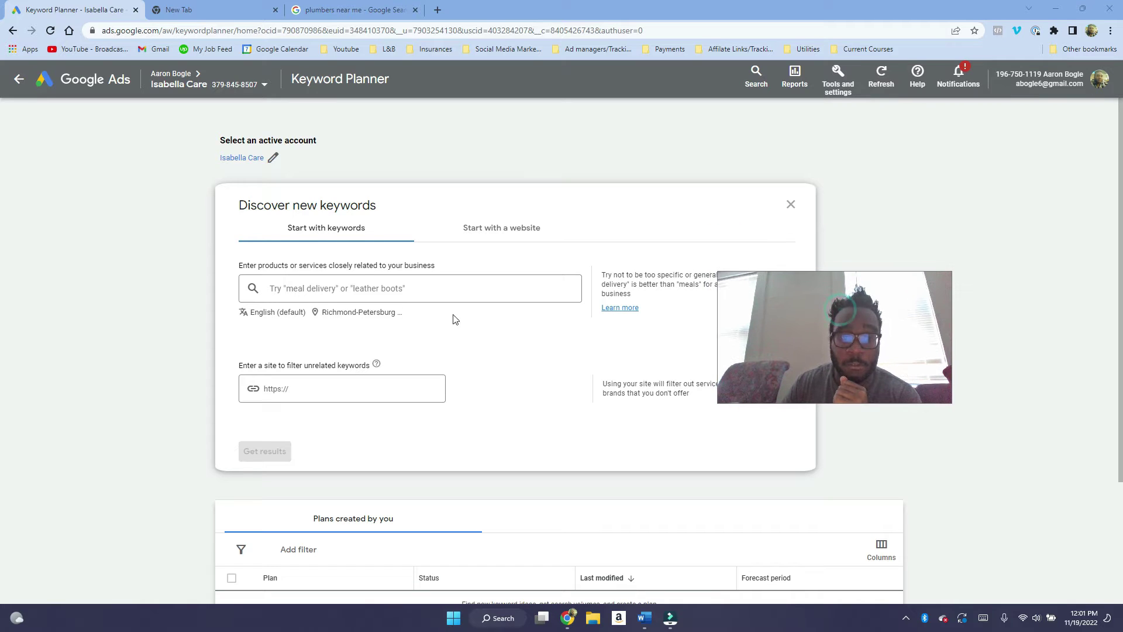
pyautogui.click(365, 285)
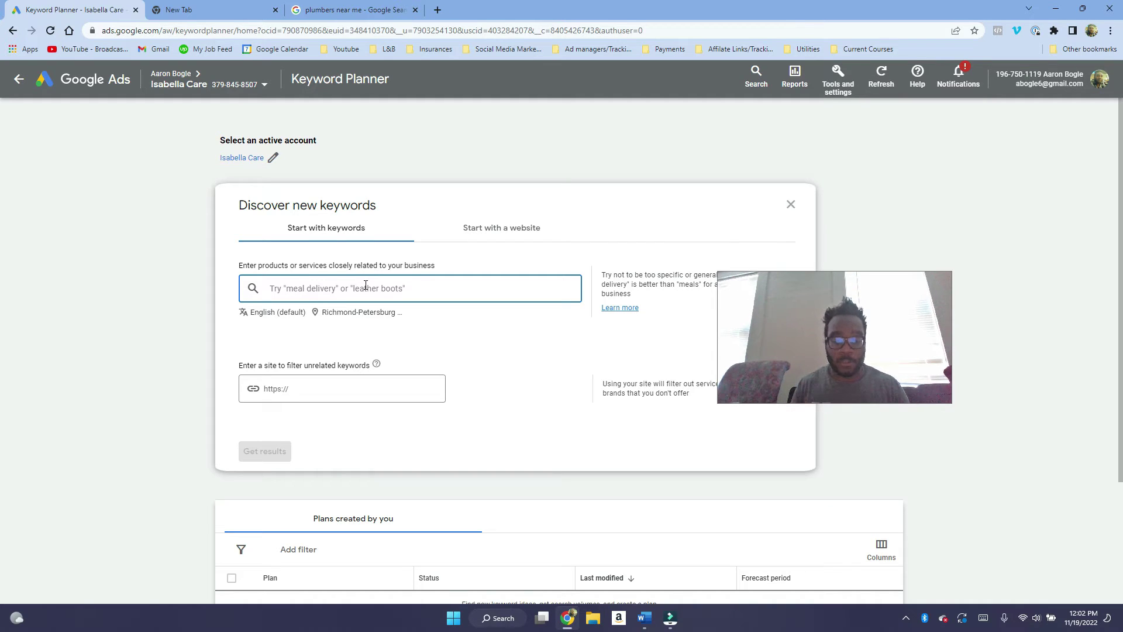
pyautogui.write('clea')
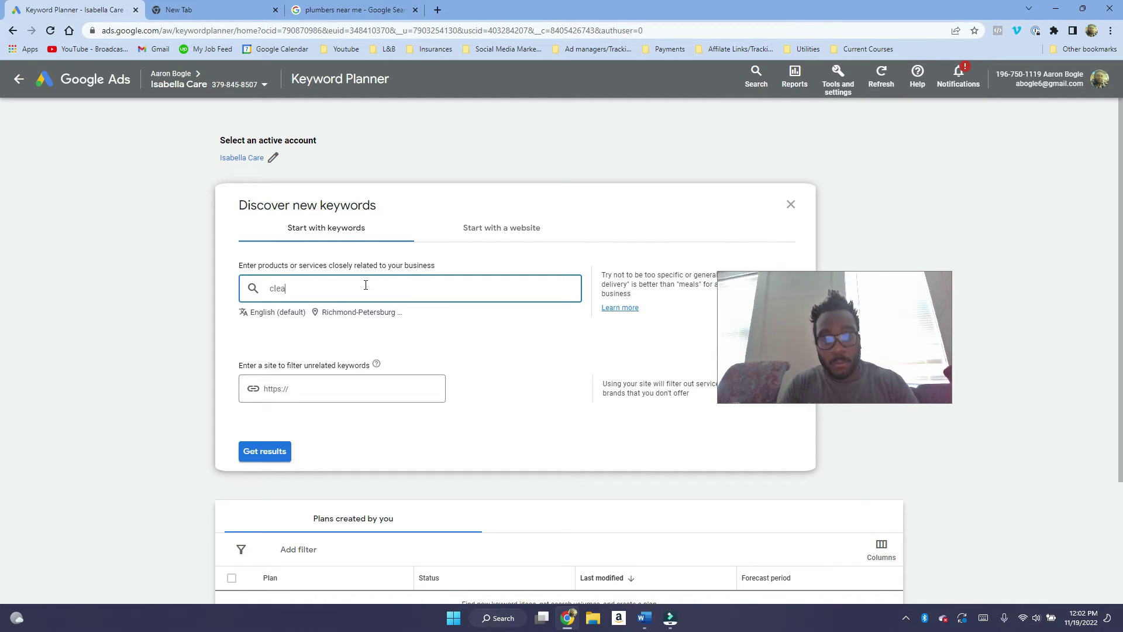
pyautogui.write('ning services near')
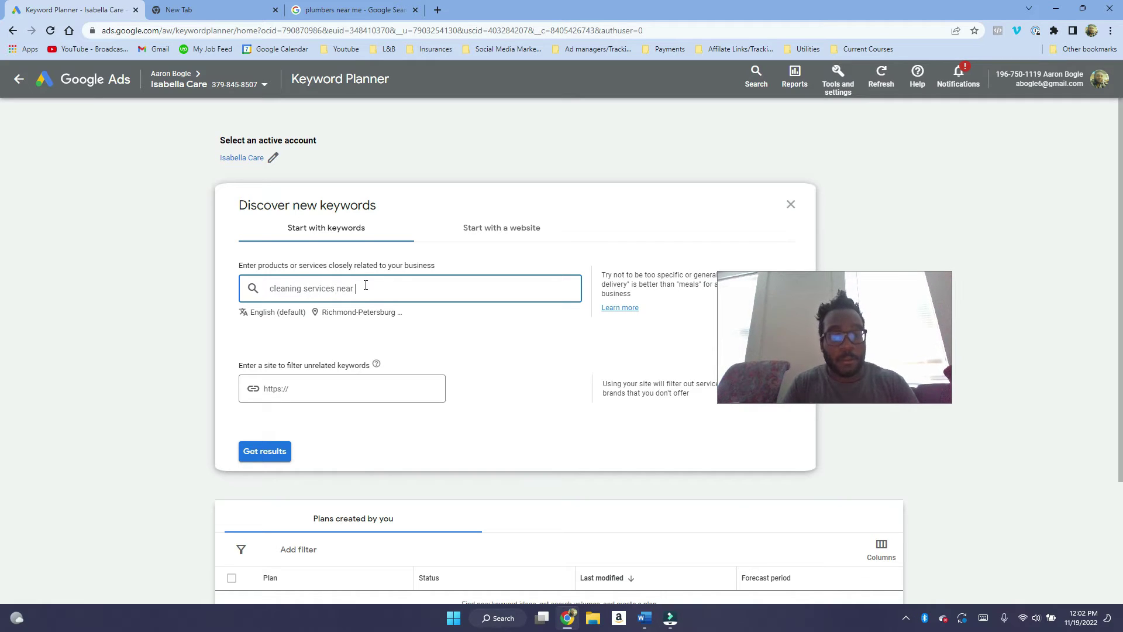
pyautogui.write(' me')
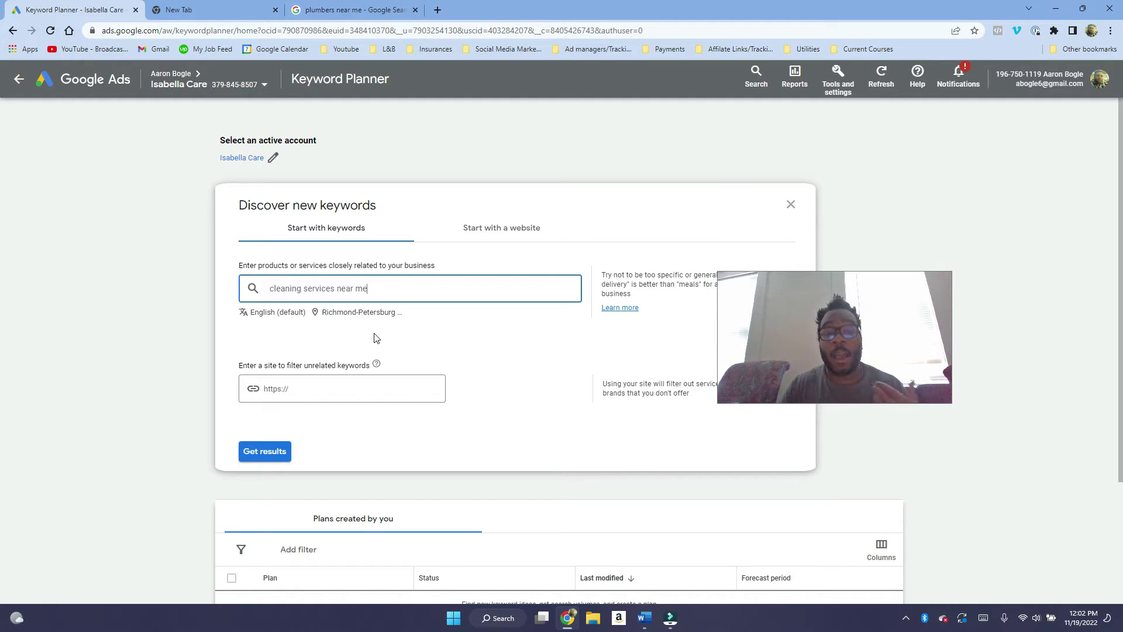
pyautogui.click(266, 451)
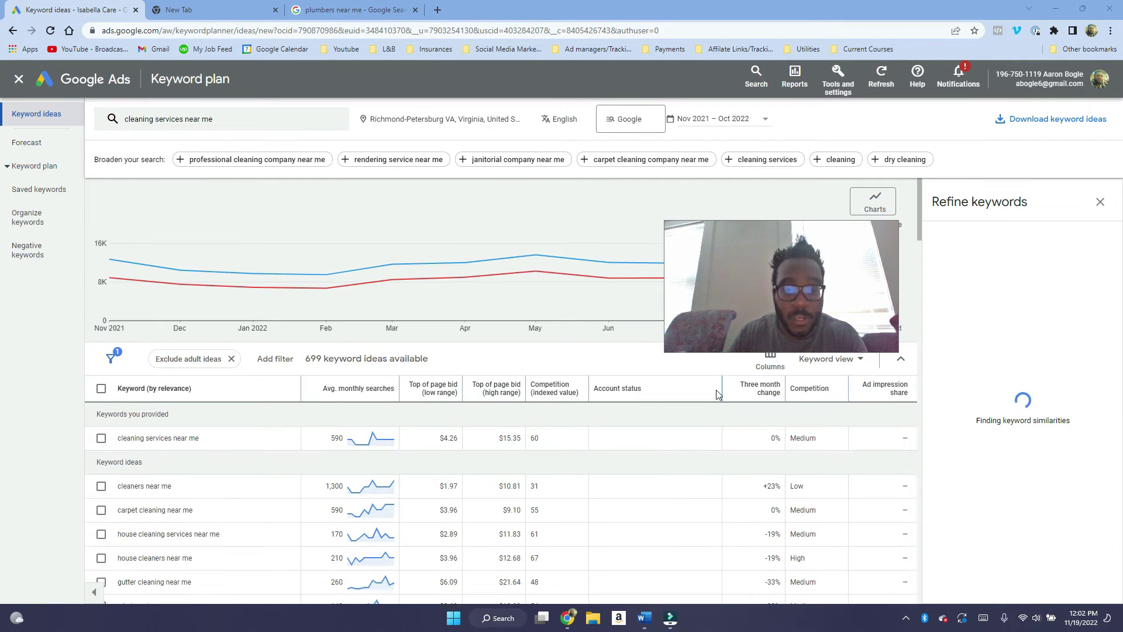
pyautogui.scroll(-1, 717, 390)
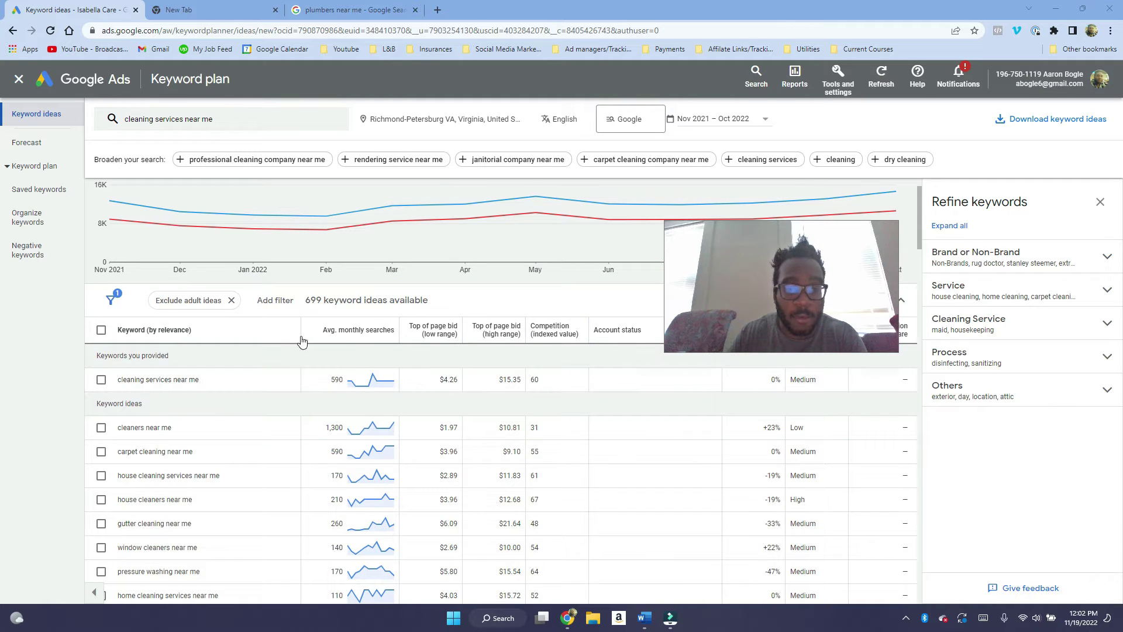
pyautogui.scroll(-2, 362, 370)
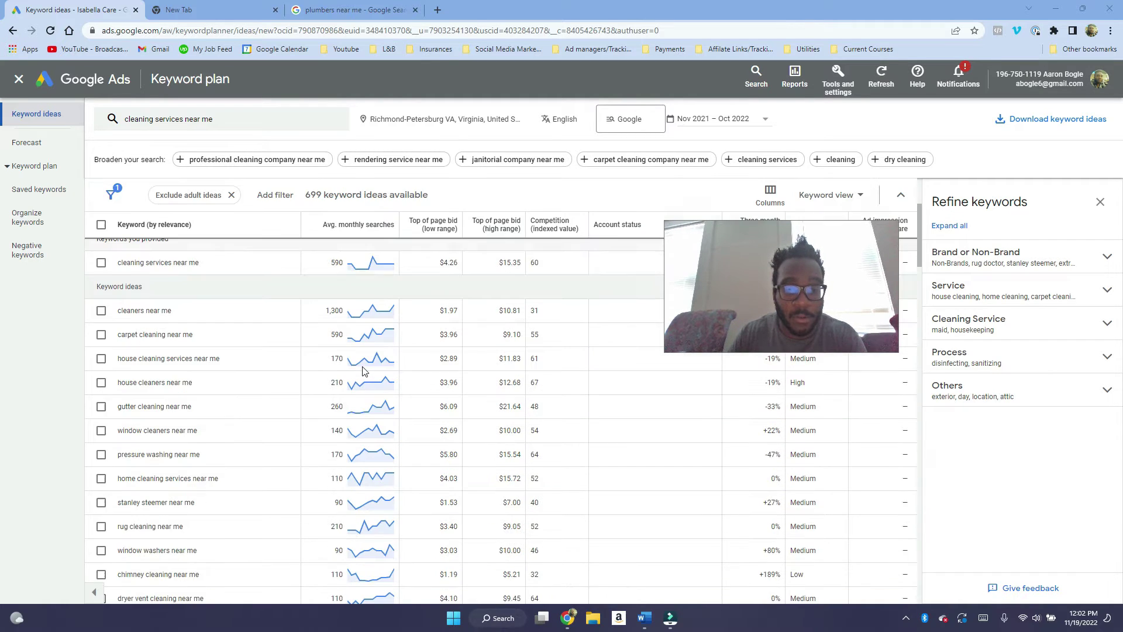
pyautogui.scroll(-1, 362, 371)
pyautogui.scroll(3, 363, 372)
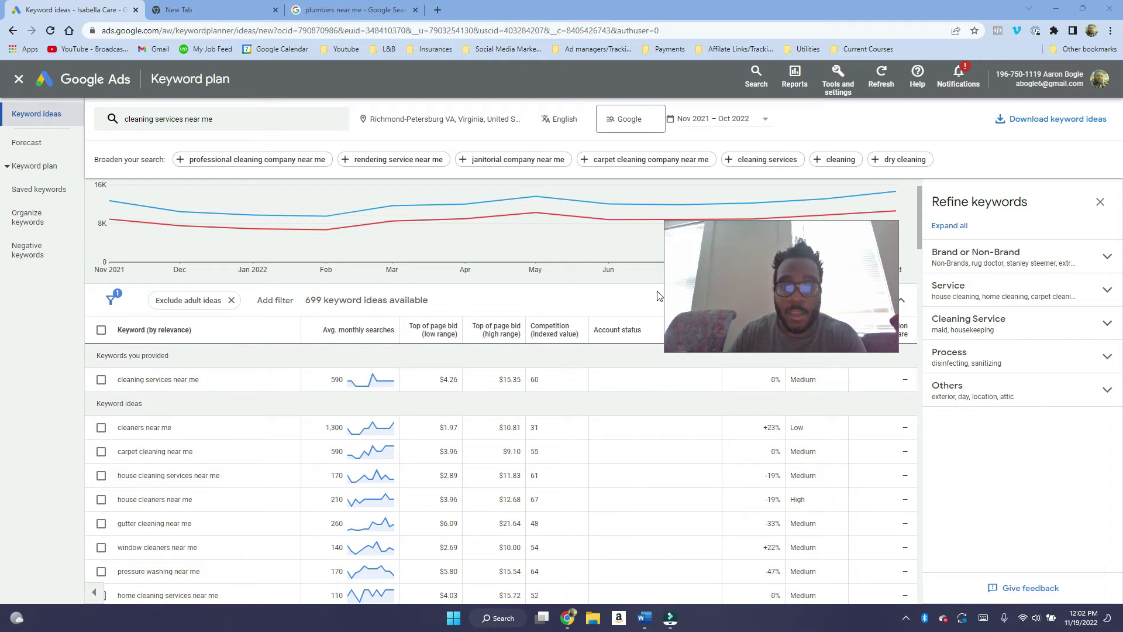
pyautogui.moveTo(740, 284); pyautogui.dragTo(734, 307)
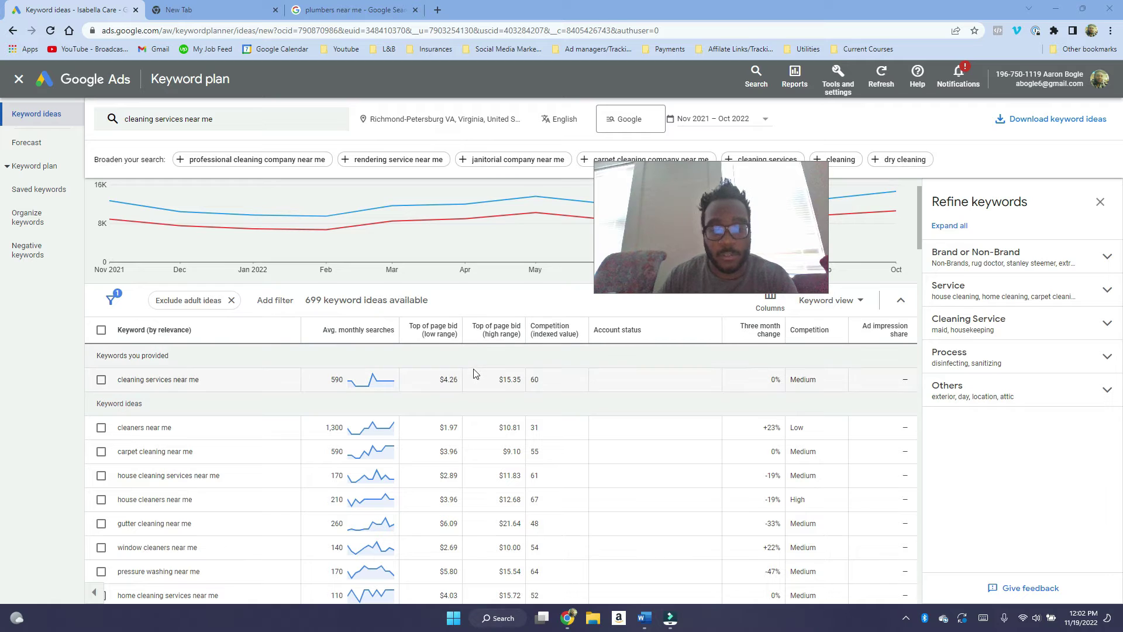
pyautogui.moveTo(427, 335)
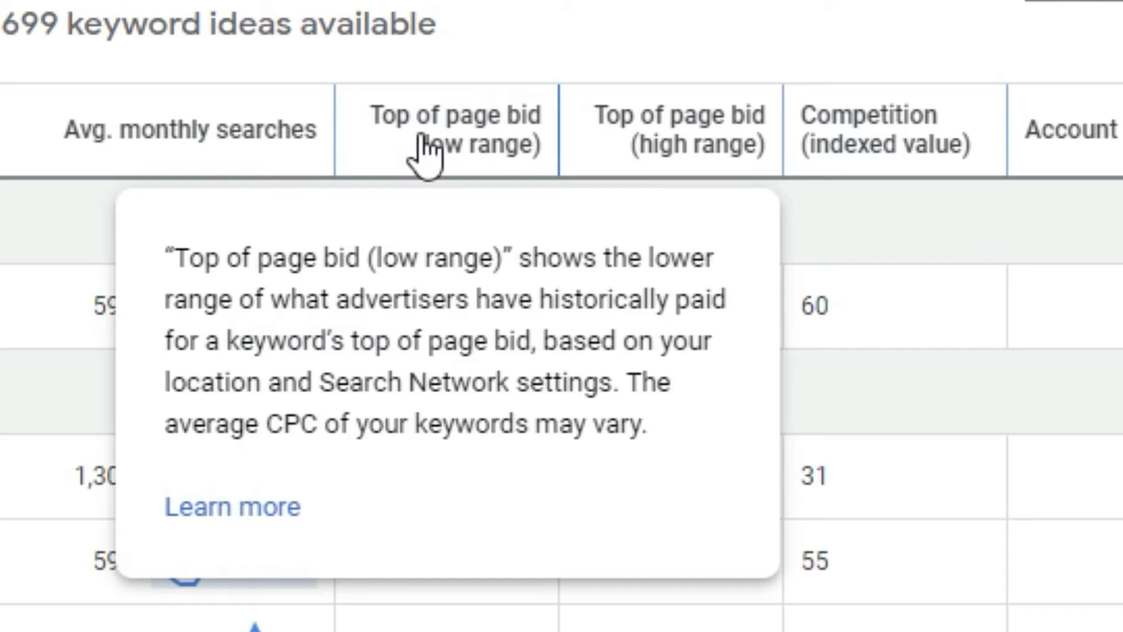
pyautogui.moveTo(747, 149)
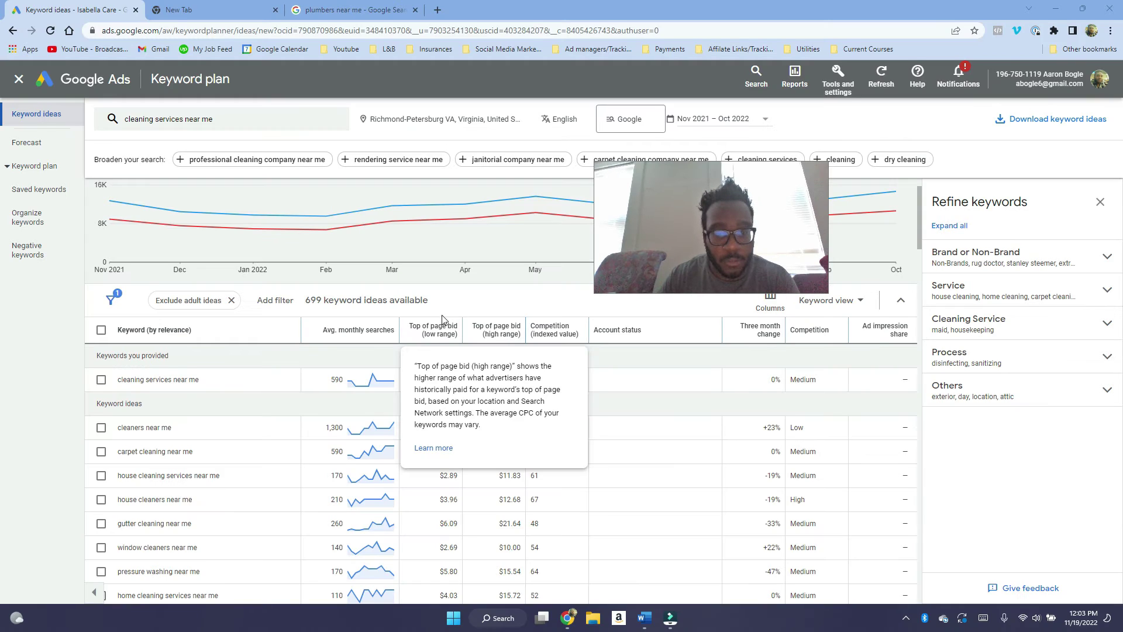
pyautogui.moveTo(500, 127)
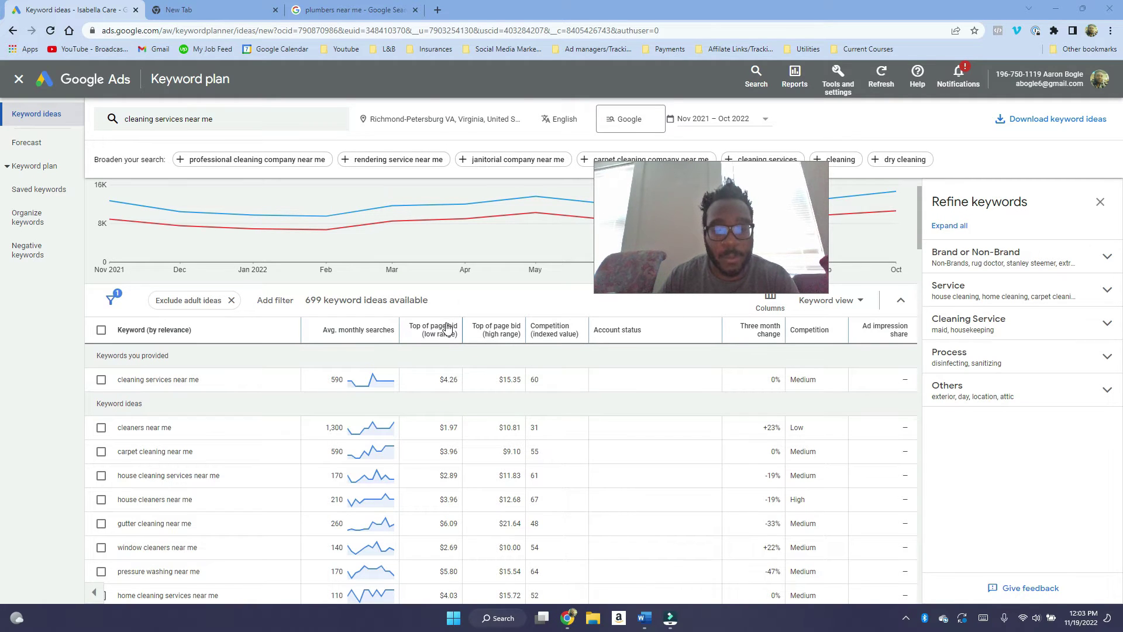
pyautogui.moveTo(445, 331)
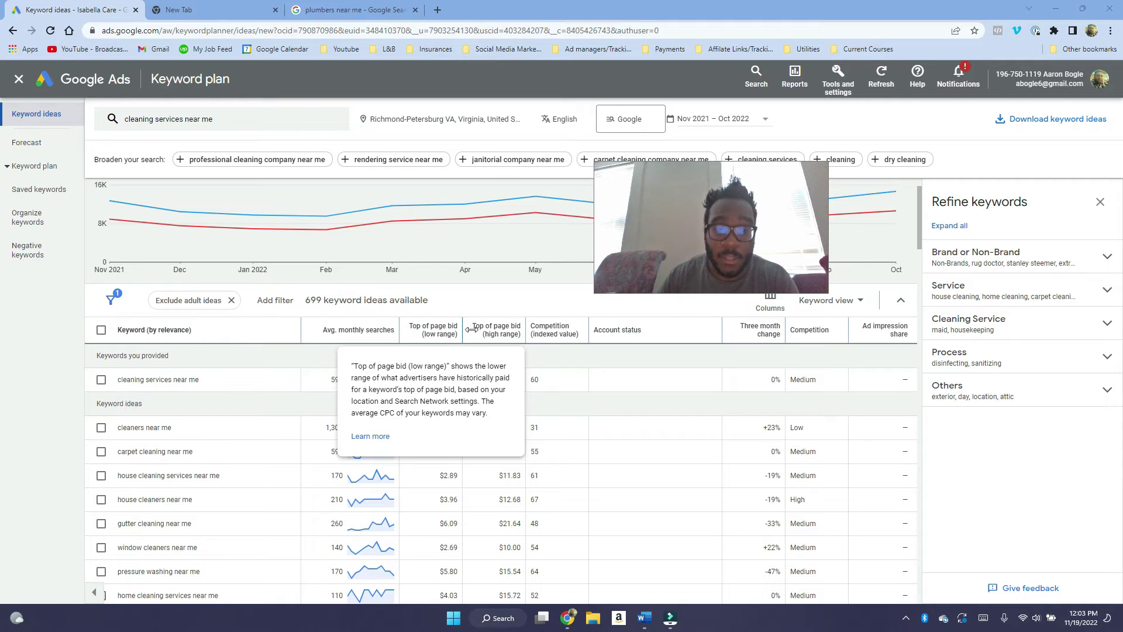
pyautogui.moveTo(507, 334)
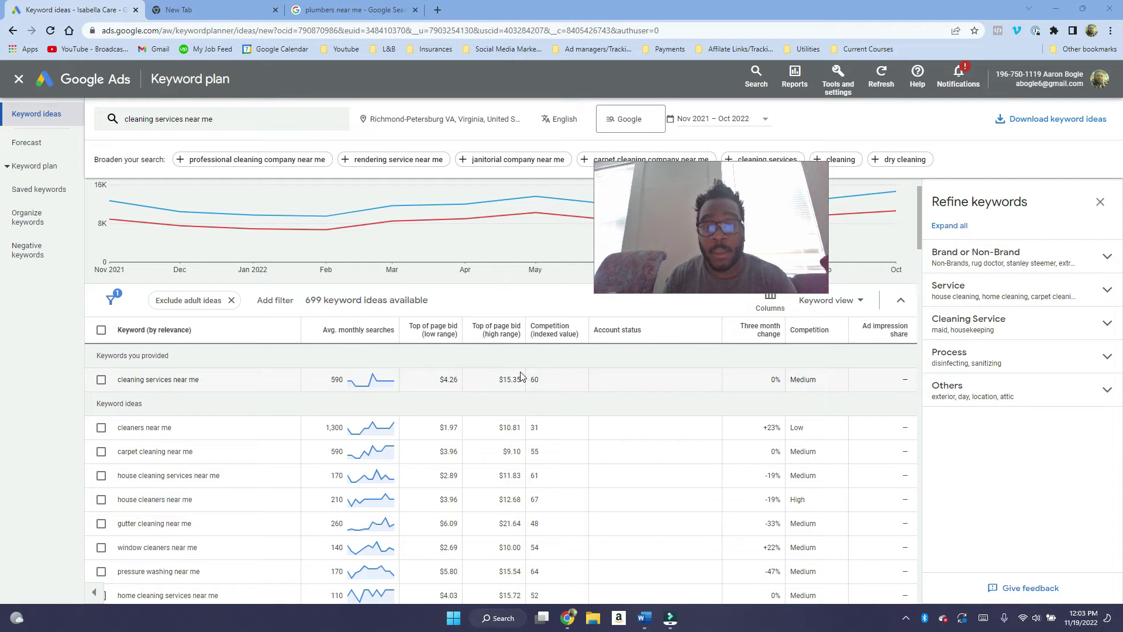
pyautogui.moveTo(430, 339)
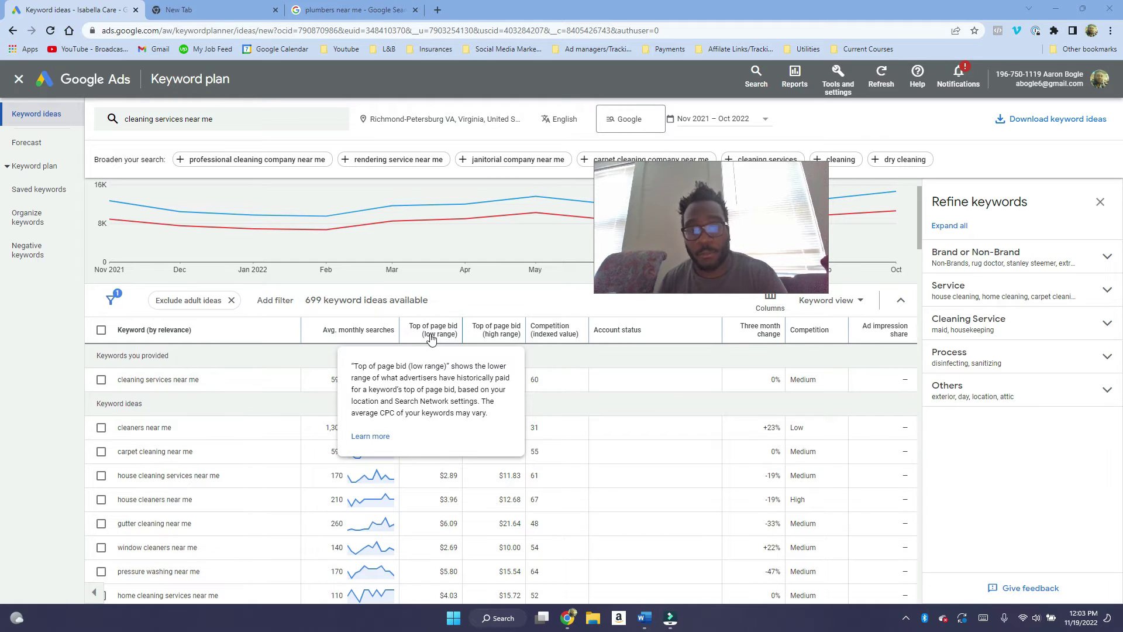
pyautogui.scroll(-1, 483, 513)
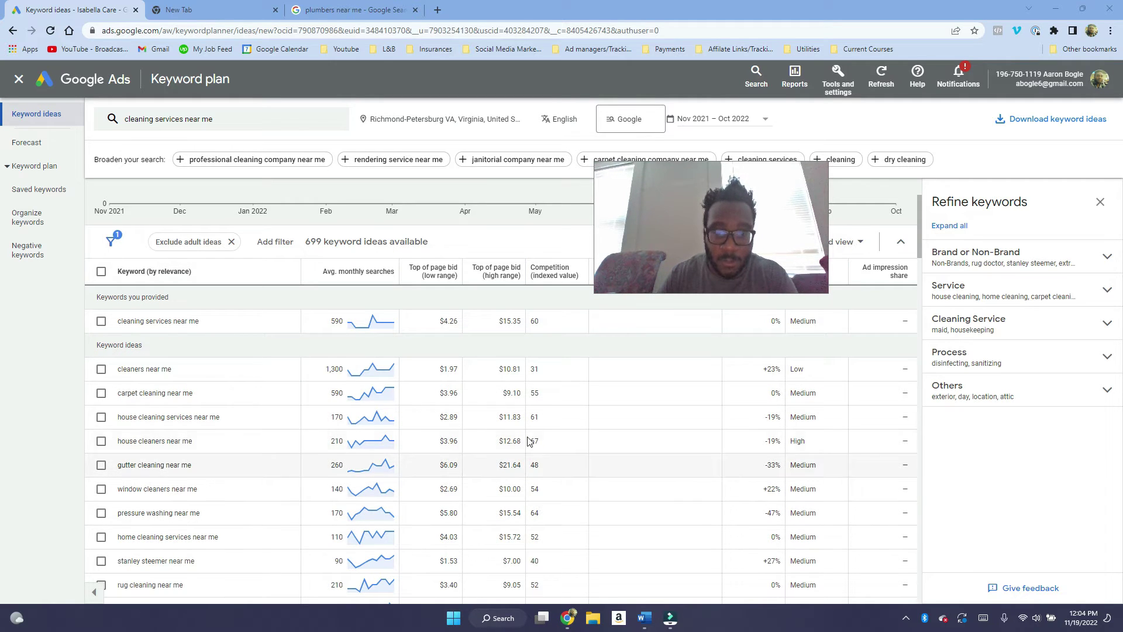
pyautogui.moveTo(481, 273)
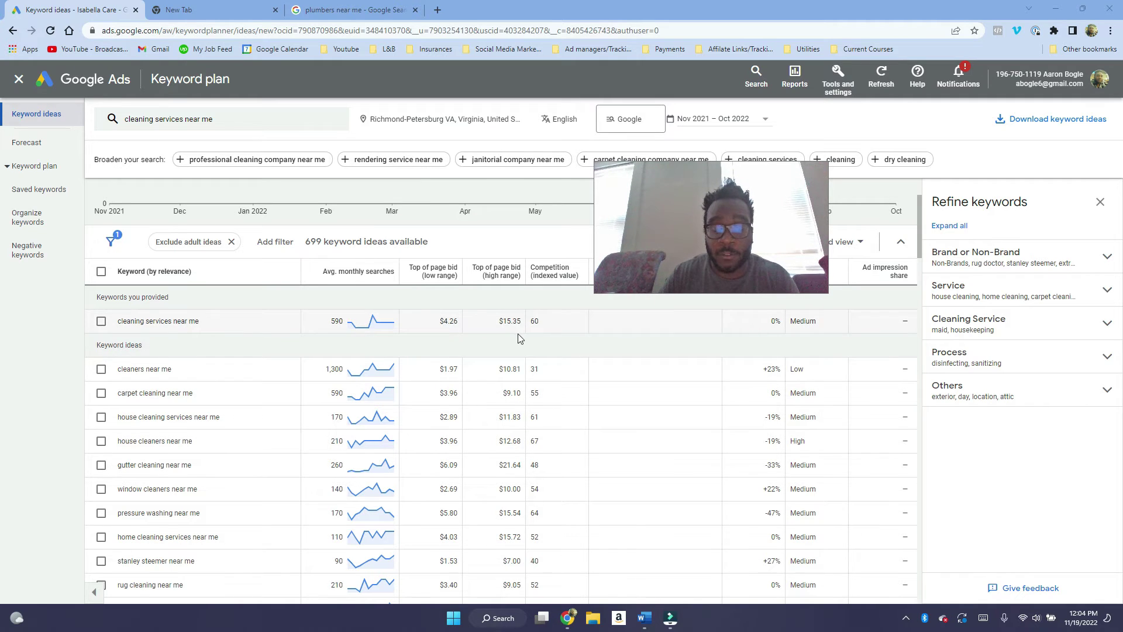
pyautogui.moveTo(696, 255); pyautogui.dragTo(468, 273)
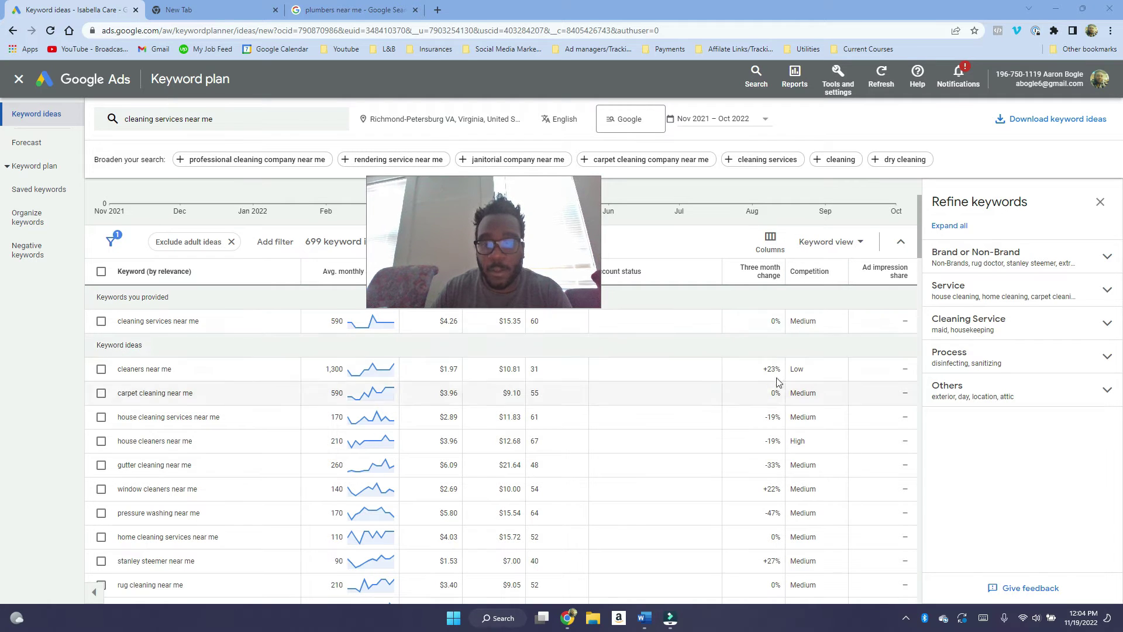
pyautogui.moveTo(498, 219); pyautogui.dragTo(507, 195)
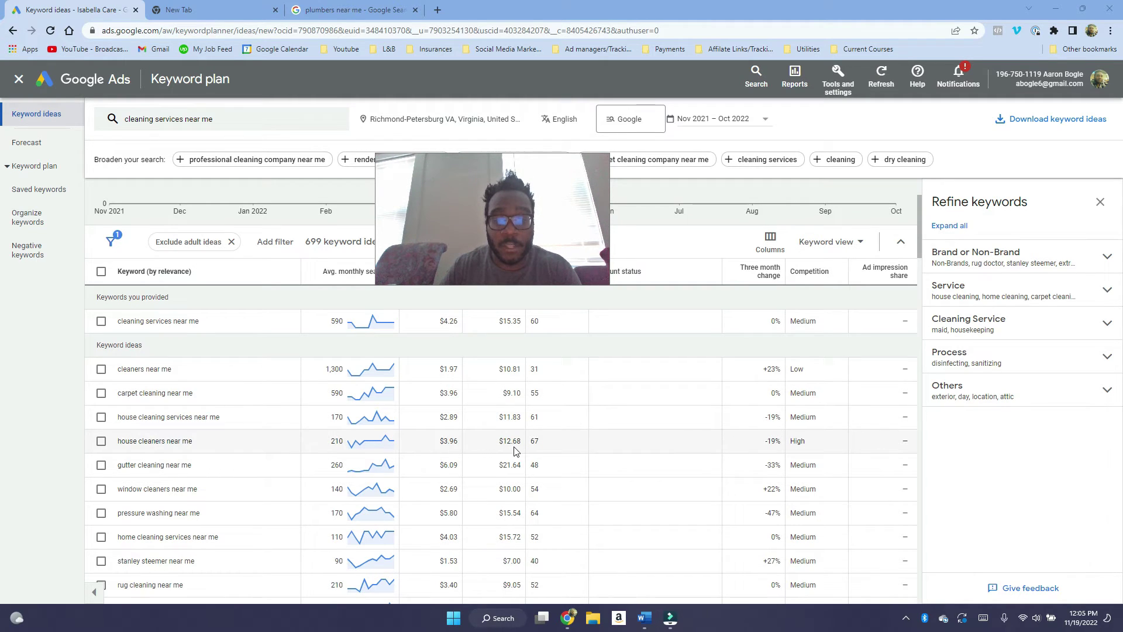
pyautogui.scroll(-2, 528, 451)
pyautogui.scroll(3, 528, 452)
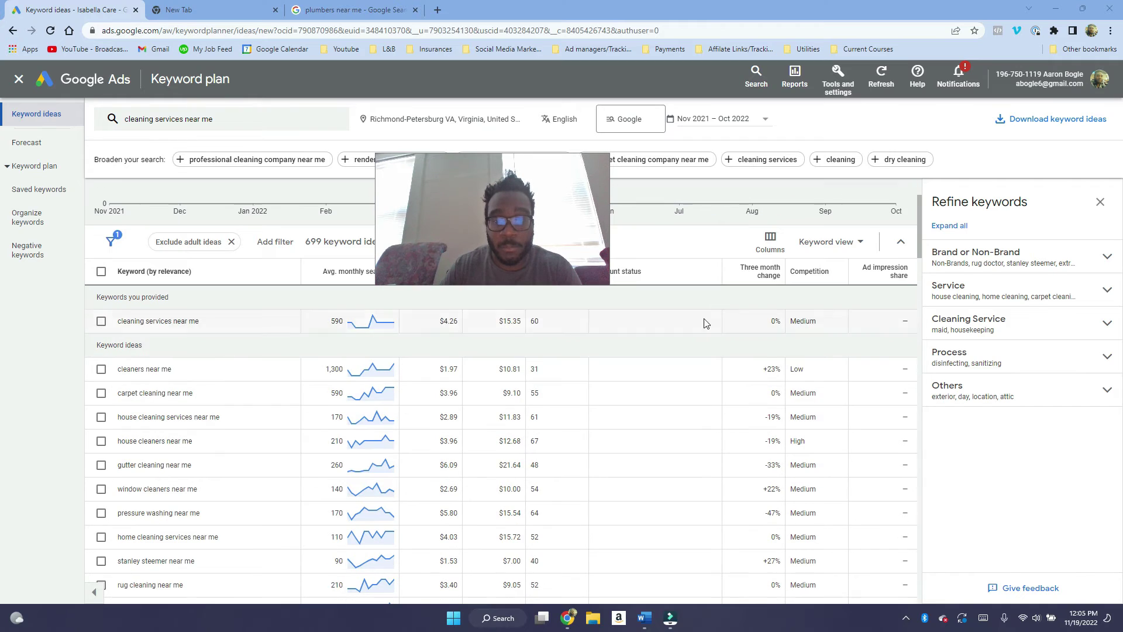
pyautogui.click(97, 327)
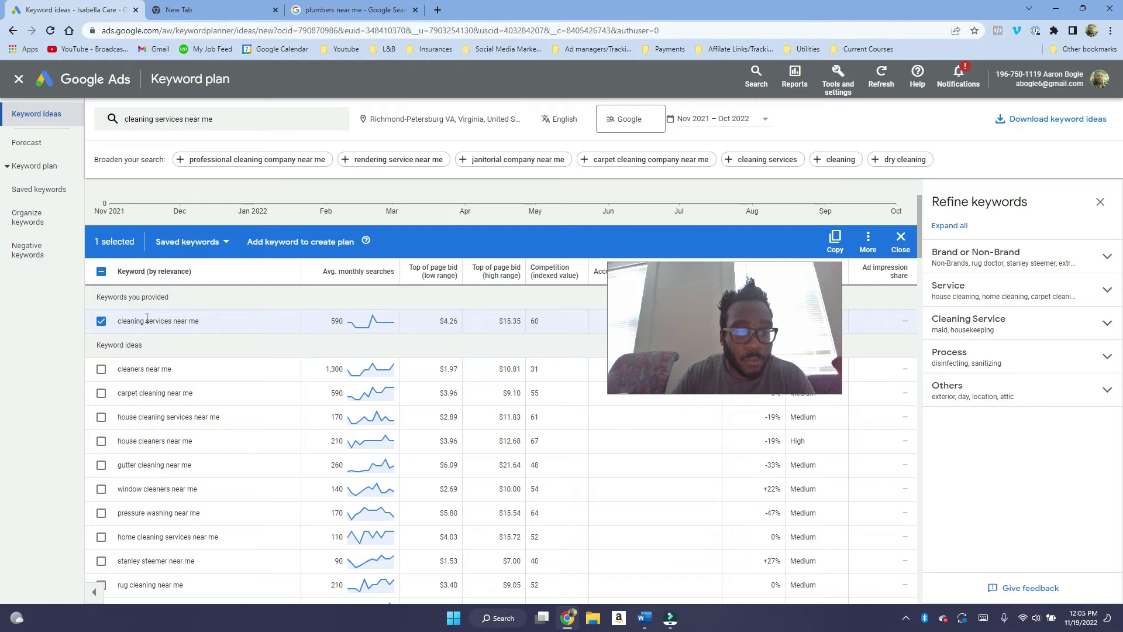
pyautogui.scroll(-10, 202, 371)
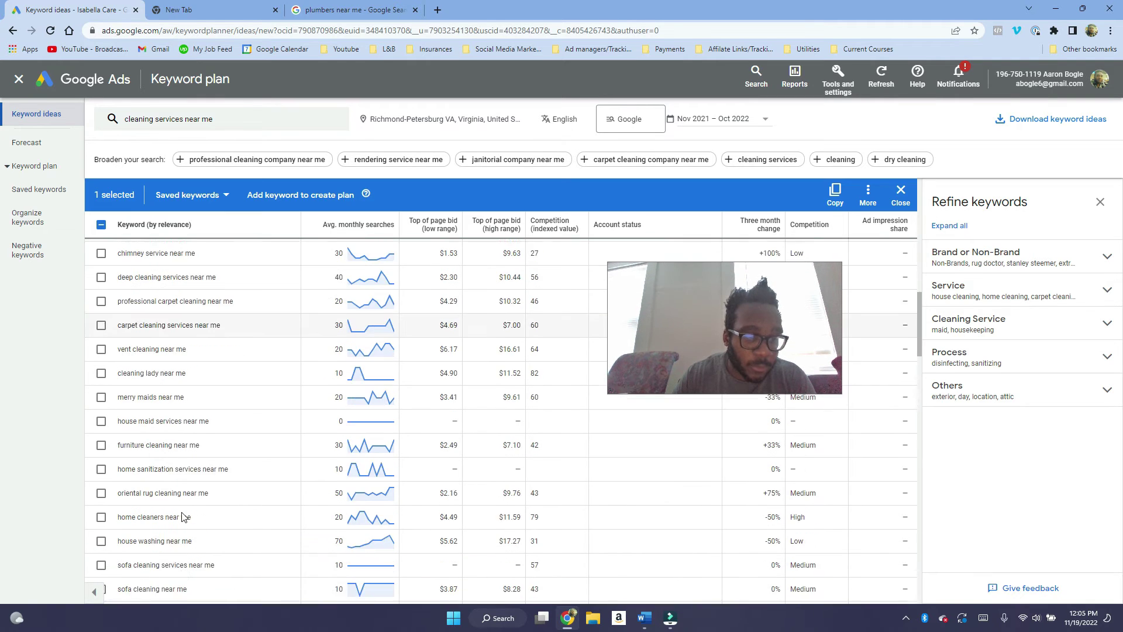
pyautogui.scroll(10, 182, 515)
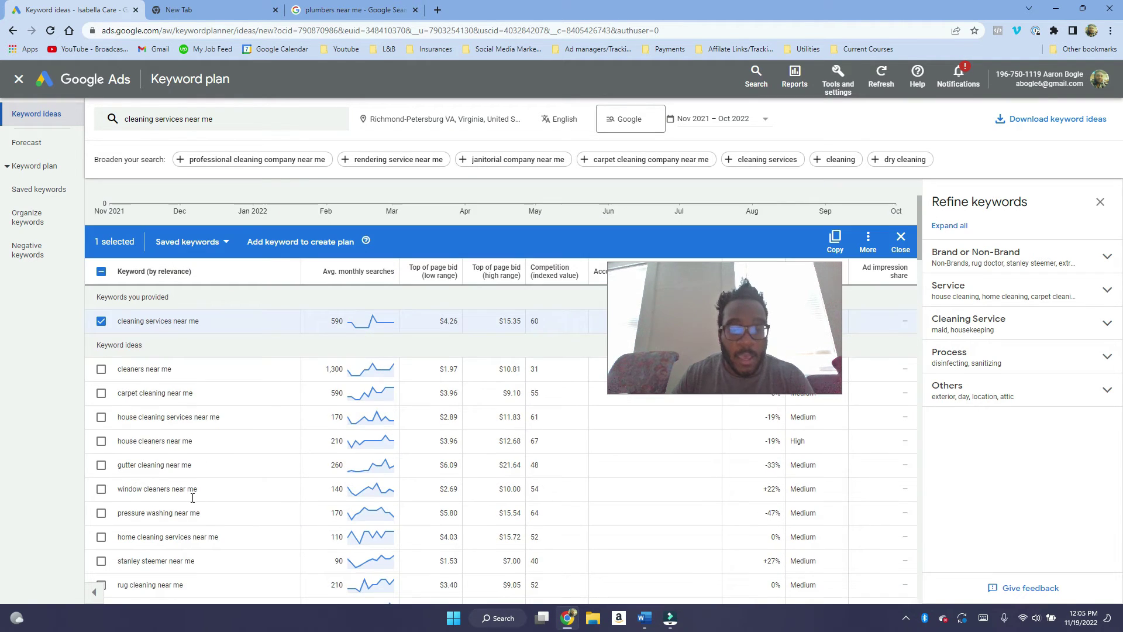
pyautogui.scroll(-10, 448, 437)
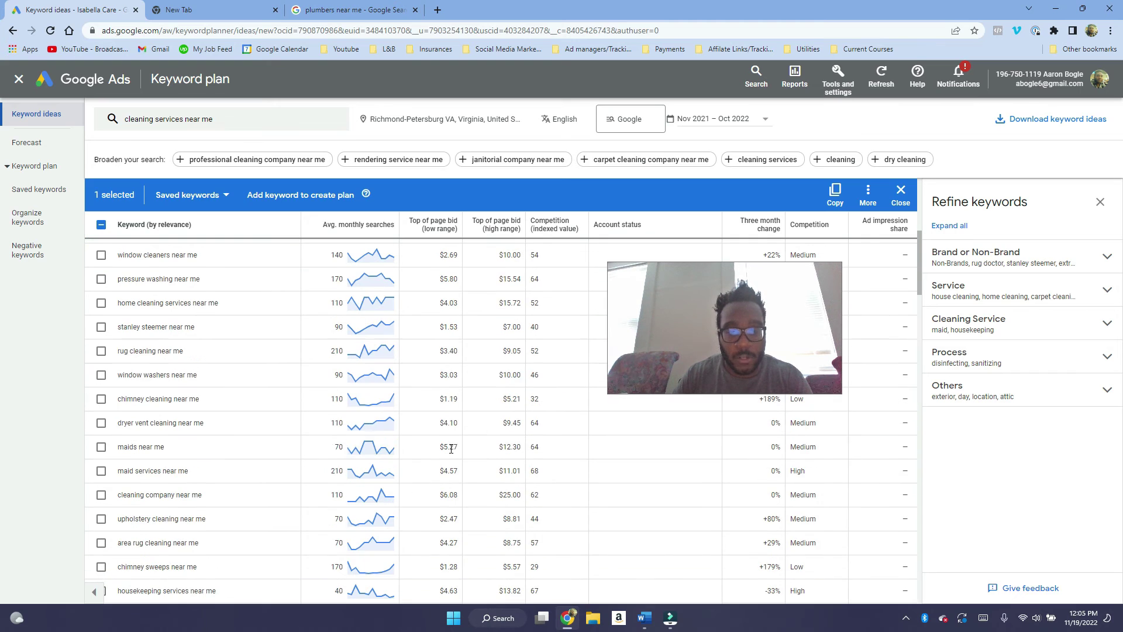
pyautogui.scroll(10, 474, 475)
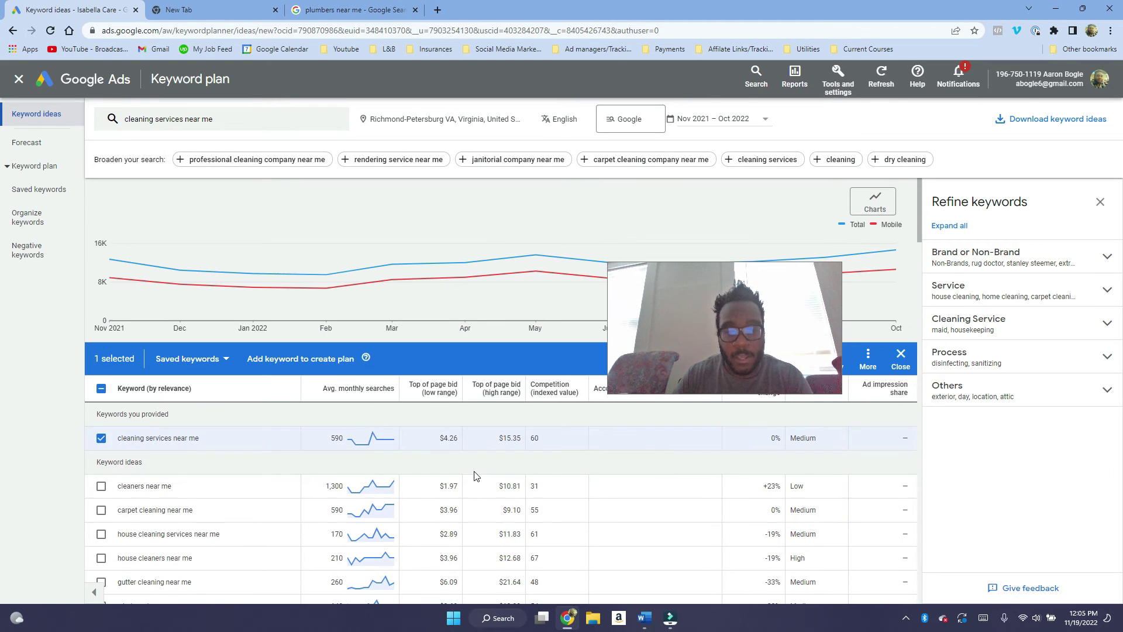
pyautogui.scroll(-3, 474, 449)
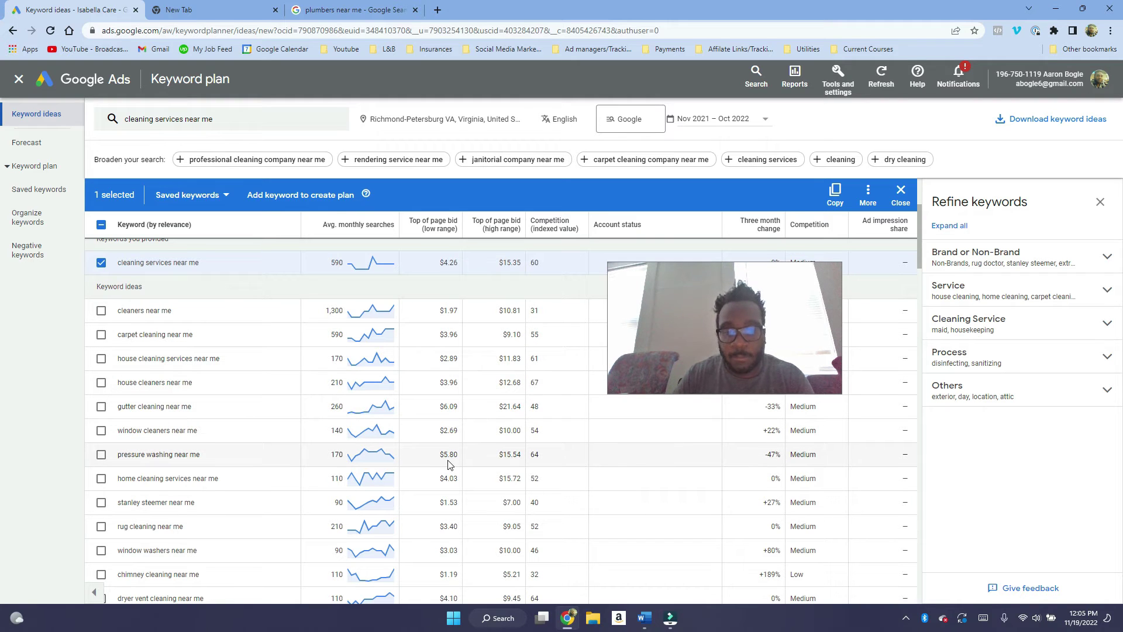
pyautogui.scroll(1, 450, 464)
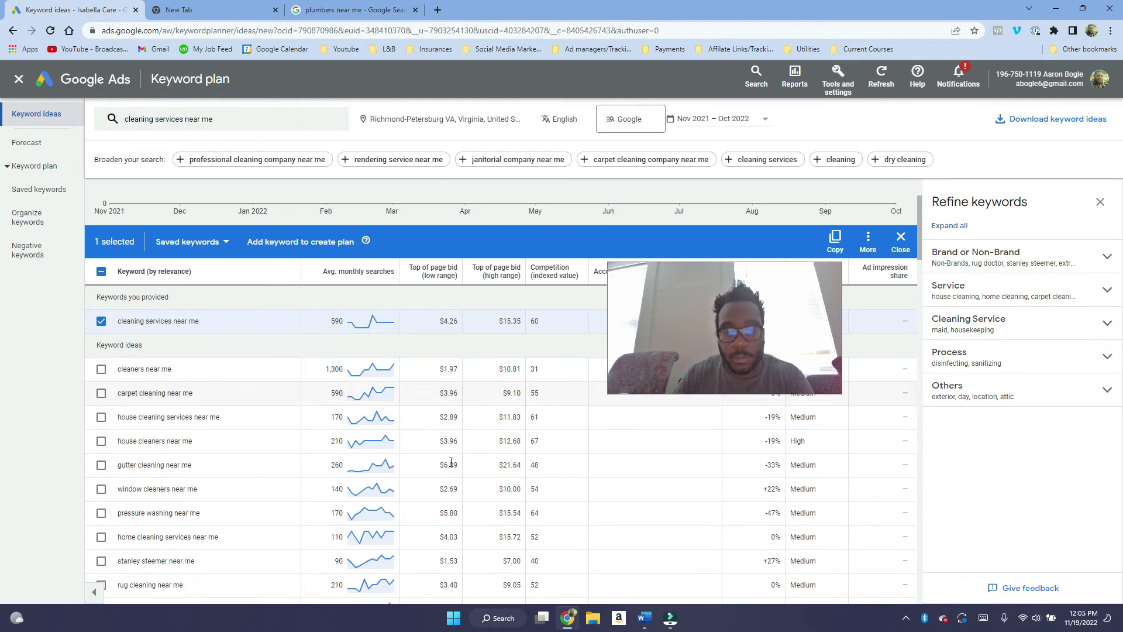
pyautogui.scroll(-3, 453, 503)
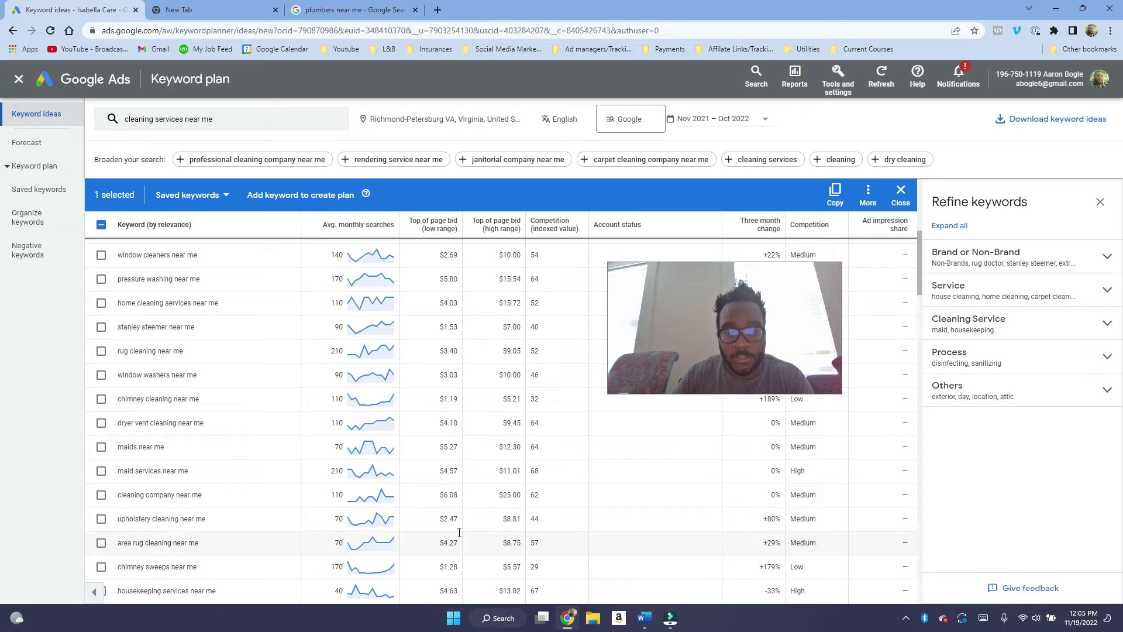
pyautogui.scroll(2, 456, 503)
pyautogui.scroll(3, 456, 503)
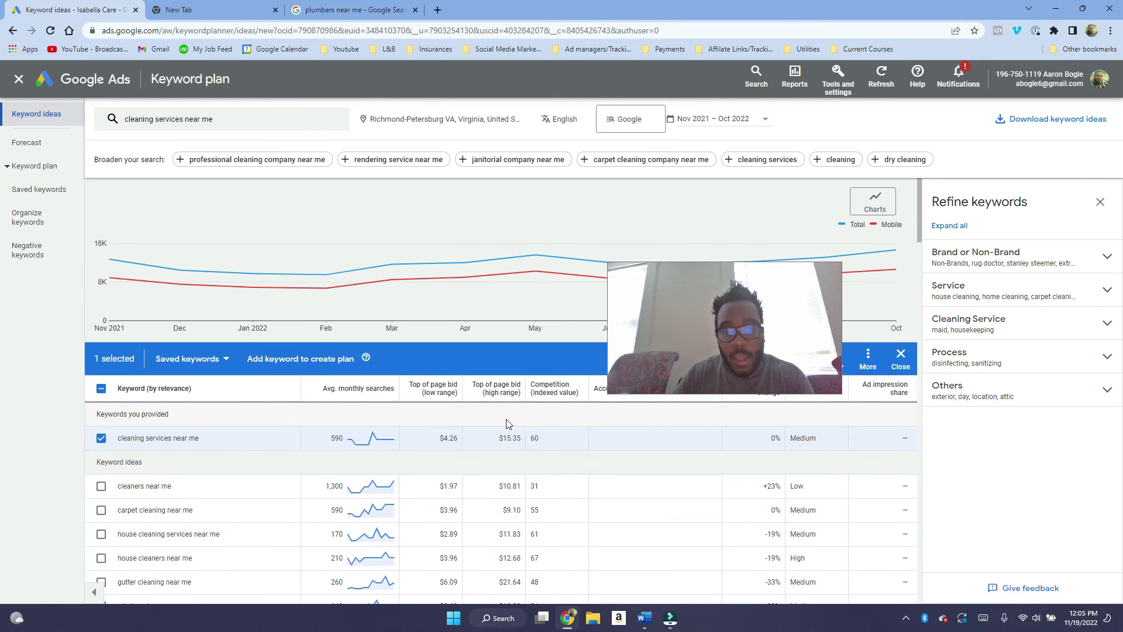
pyautogui.scroll(-1, 504, 468)
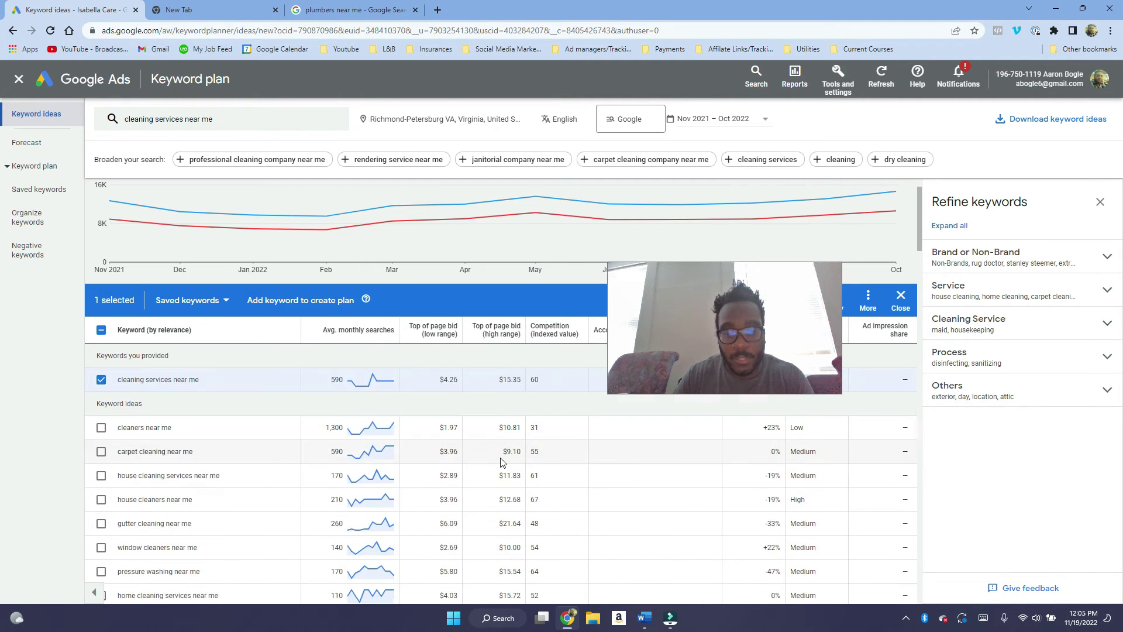
pyautogui.scroll(-10, 500, 462)
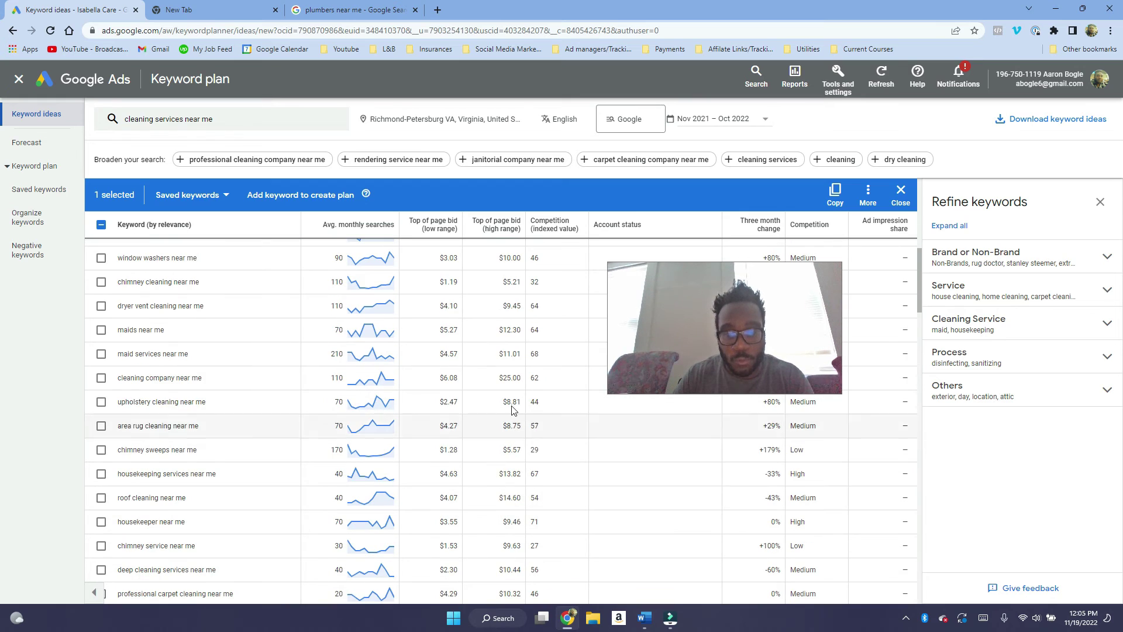
pyautogui.scroll(10, 509, 377)
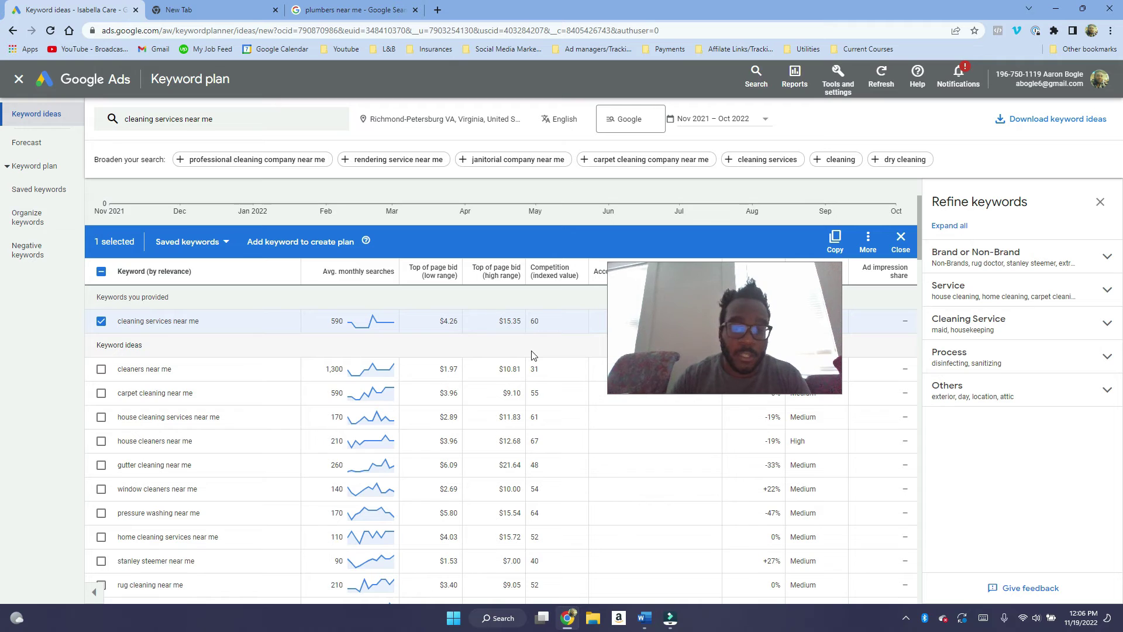
pyautogui.scroll(-2, 533, 355)
pyautogui.scroll(-4, 552, 363)
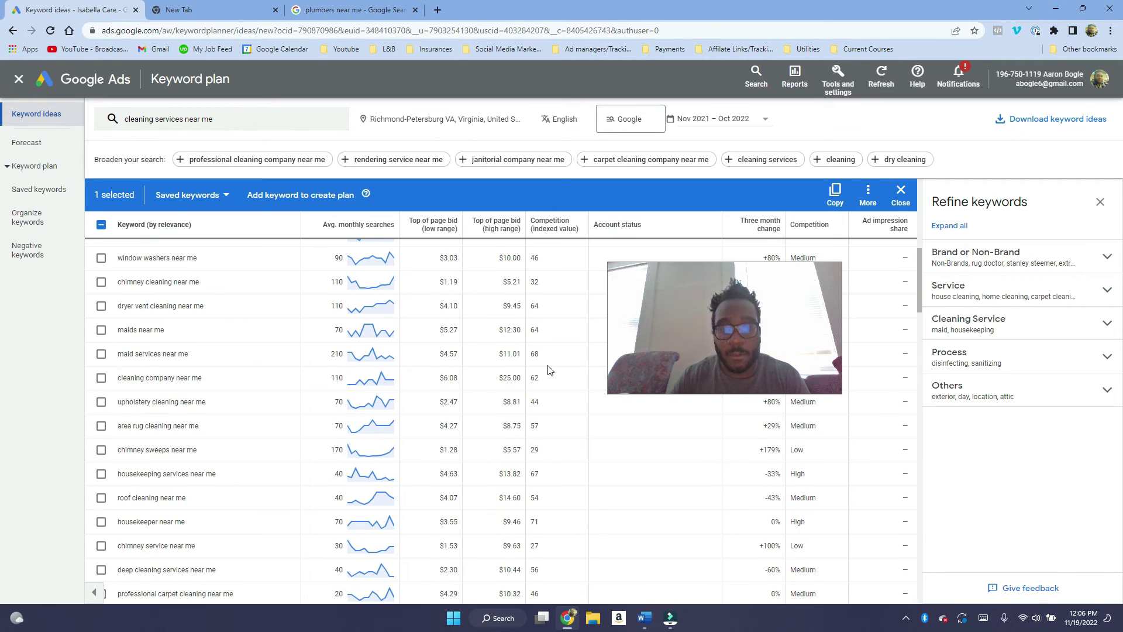
pyautogui.scroll(5, 550, 369)
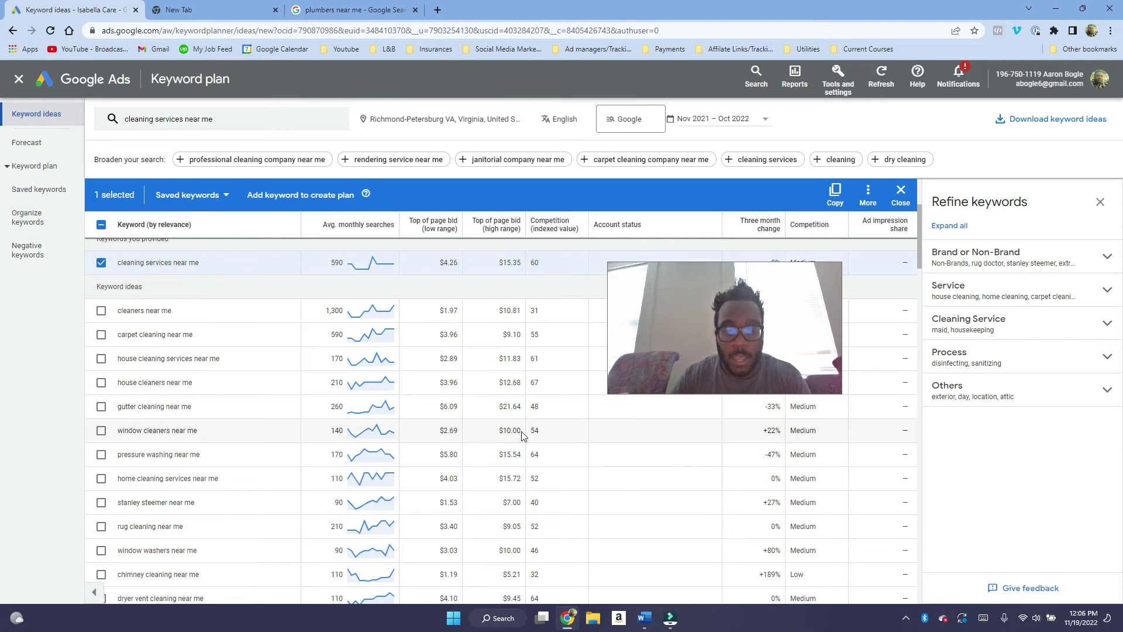
pyautogui.scroll(-2, 518, 403)
pyautogui.scroll(2, 514, 401)
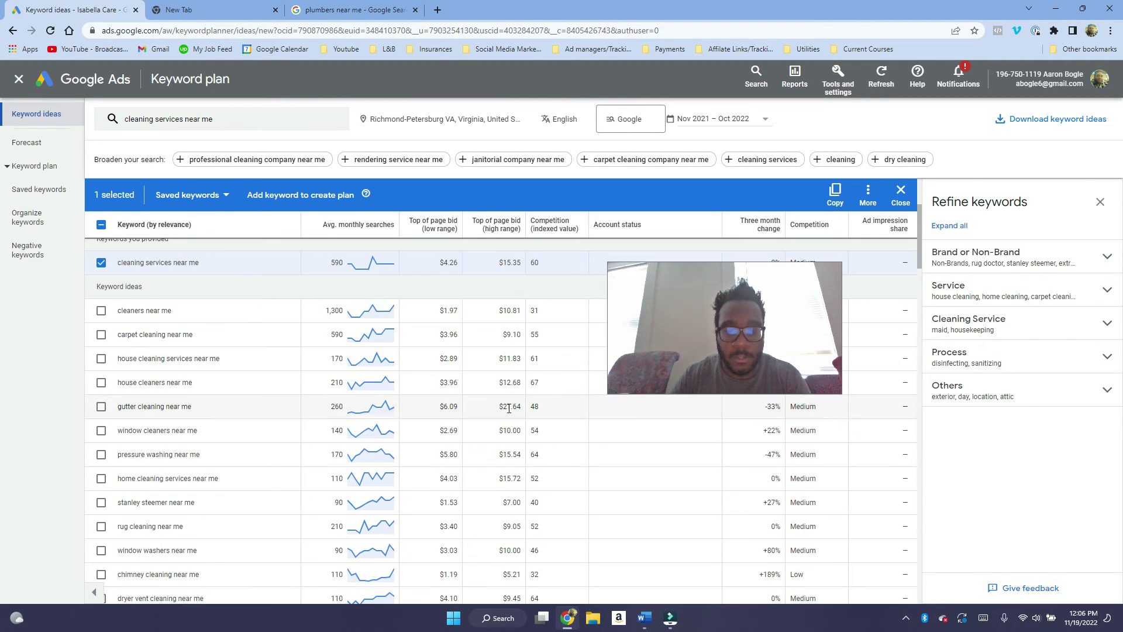
pyautogui.moveTo(668, 333); pyautogui.dragTo(602, 349)
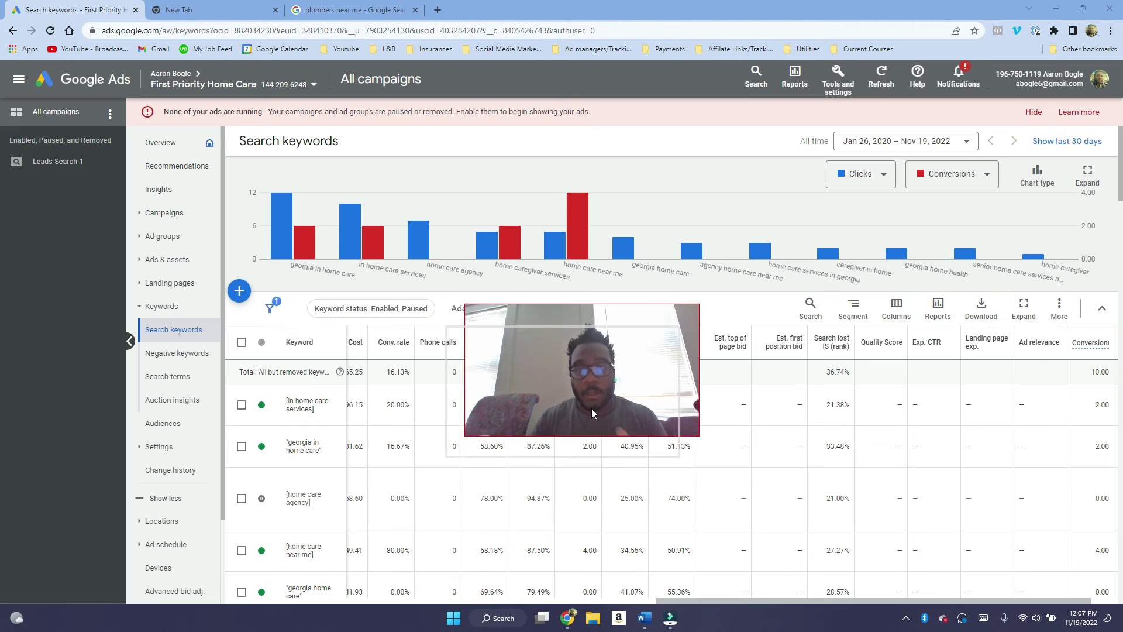
# - Show the campaign's Search keywords table and open its column options
pyautogui.moveTo(589, 418); pyautogui.dragTo(545, 419)
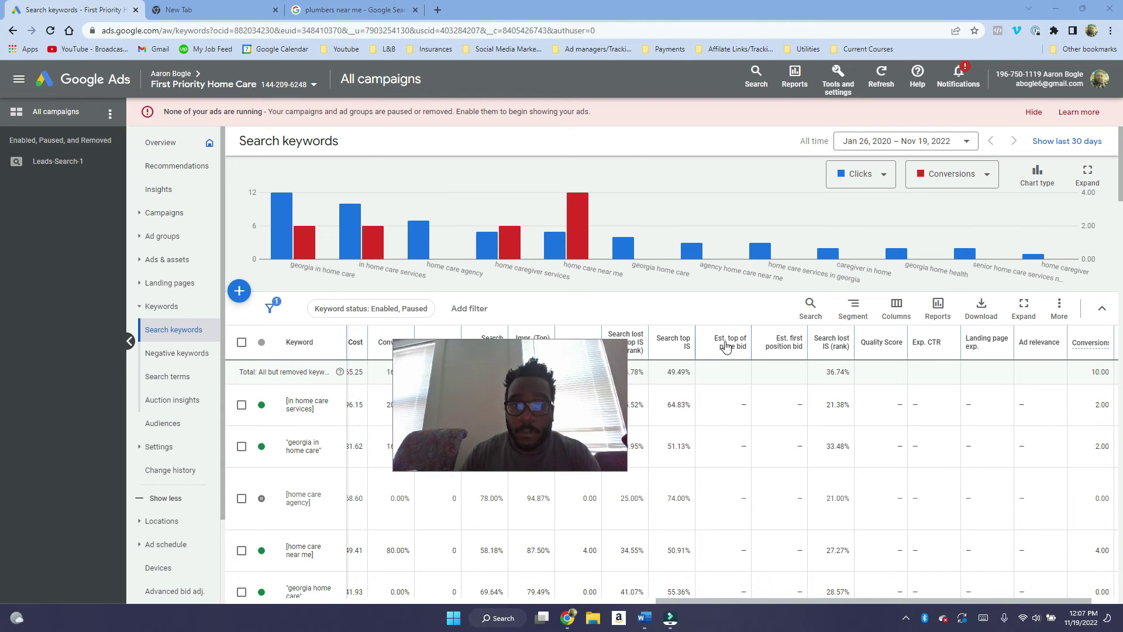
pyautogui.click(896, 306)
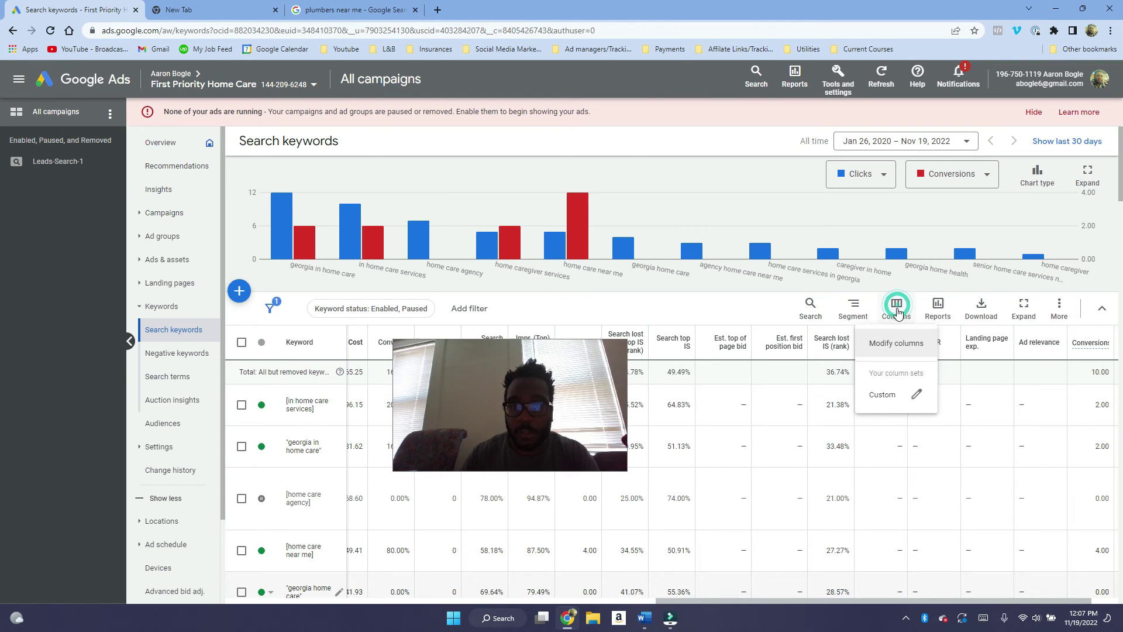
# - In Modify columns, expand Attributes to check Est. first position and Est. top of page bid
pyautogui.click(882, 344)
pyautogui.moveTo(503, 406); pyautogui.dragTo(576, 278)
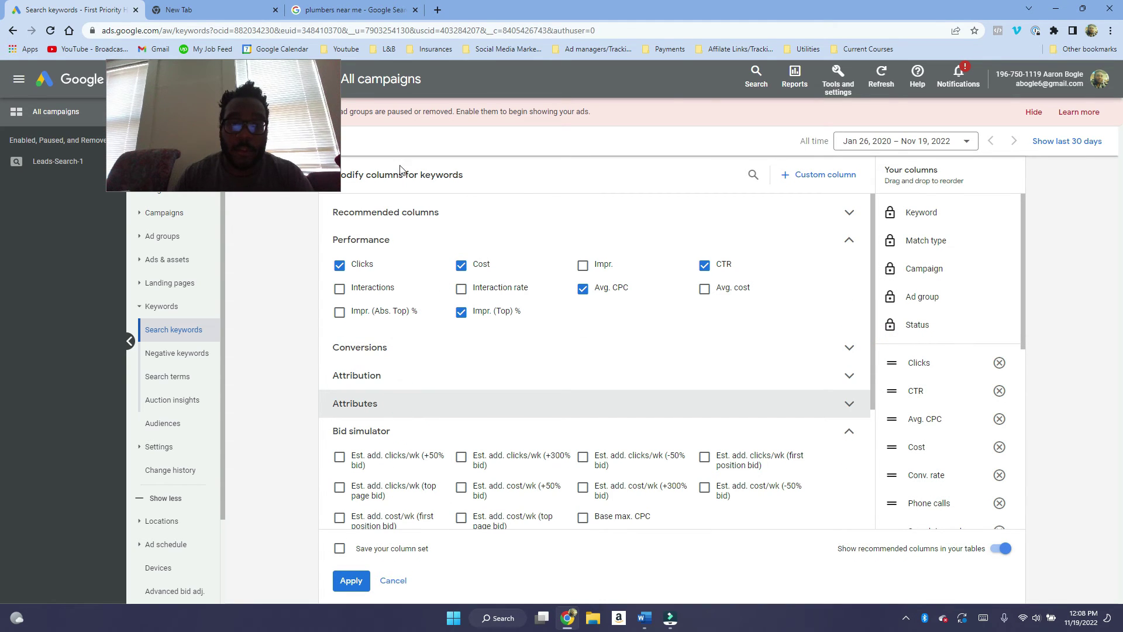
pyautogui.moveTo(286, 153); pyautogui.dragTo(232, 187)
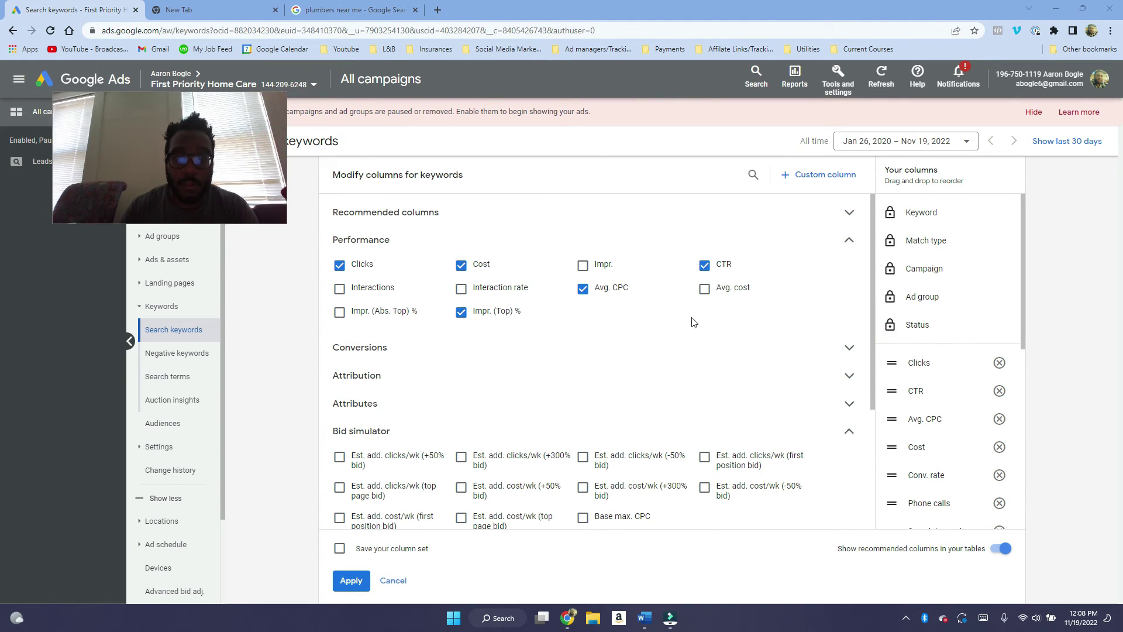
pyautogui.click(406, 409)
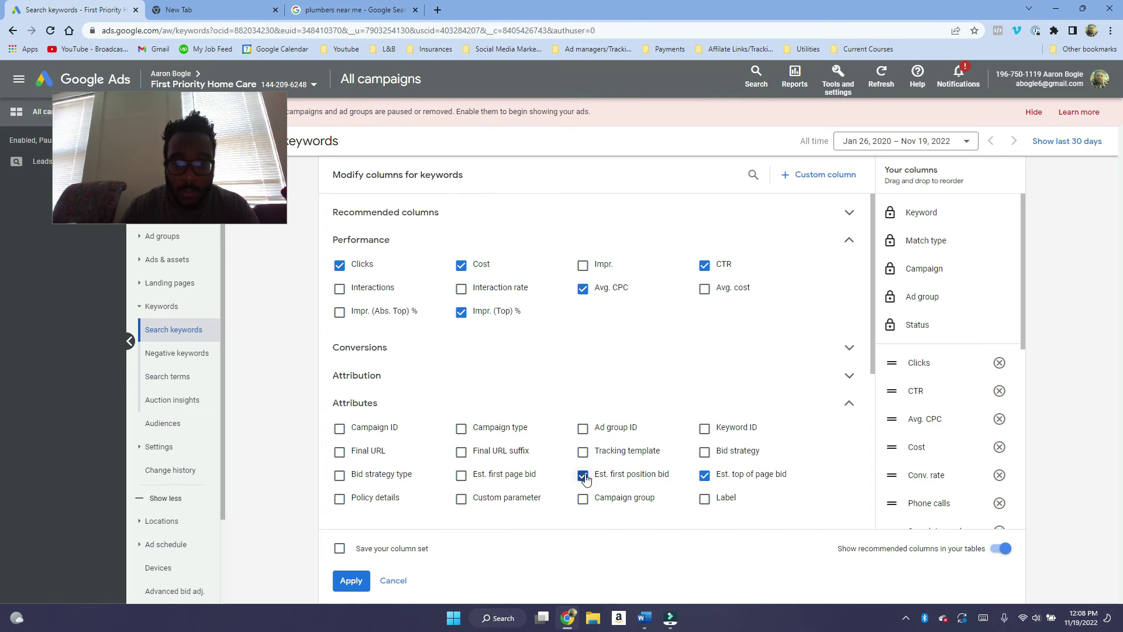
pyautogui.moveTo(608, 480)
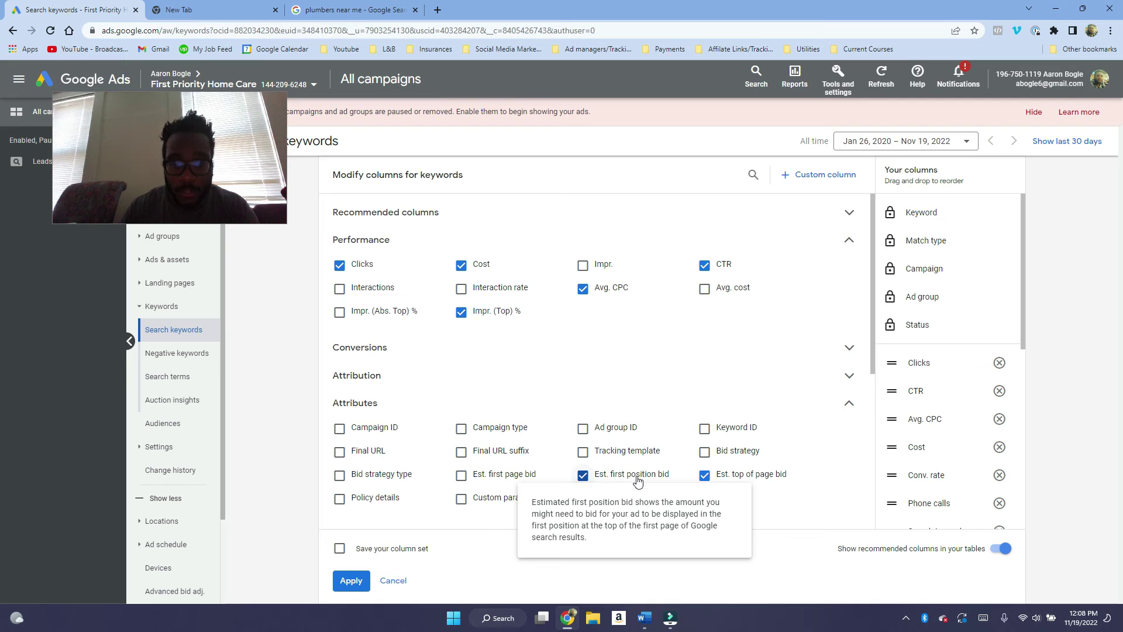
pyautogui.moveTo(743, 480)
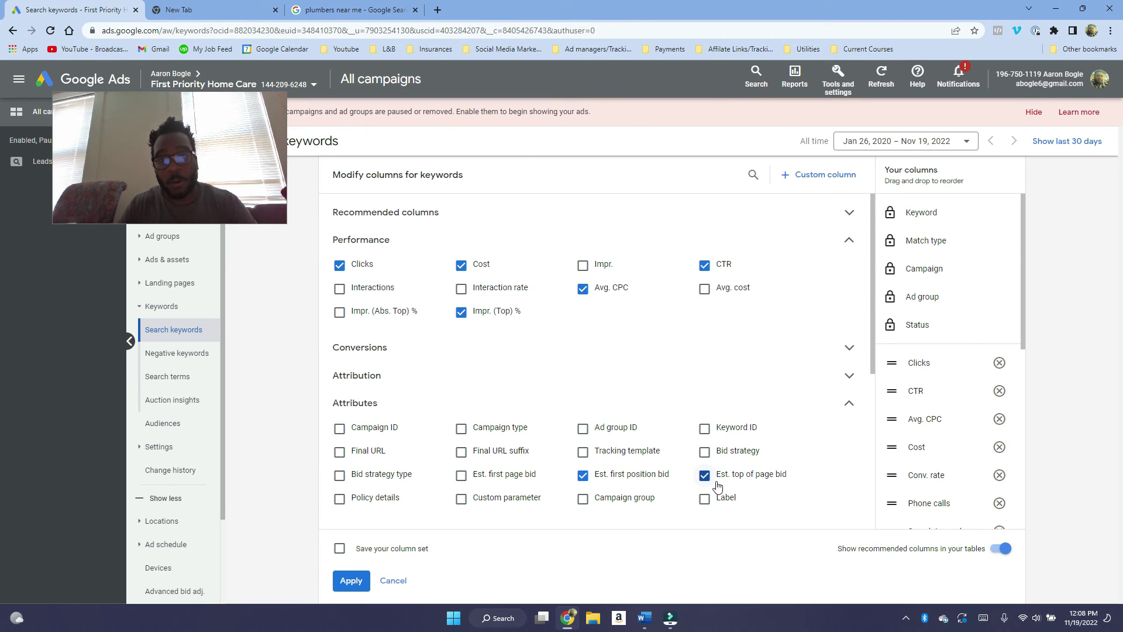
pyautogui.moveTo(643, 475)
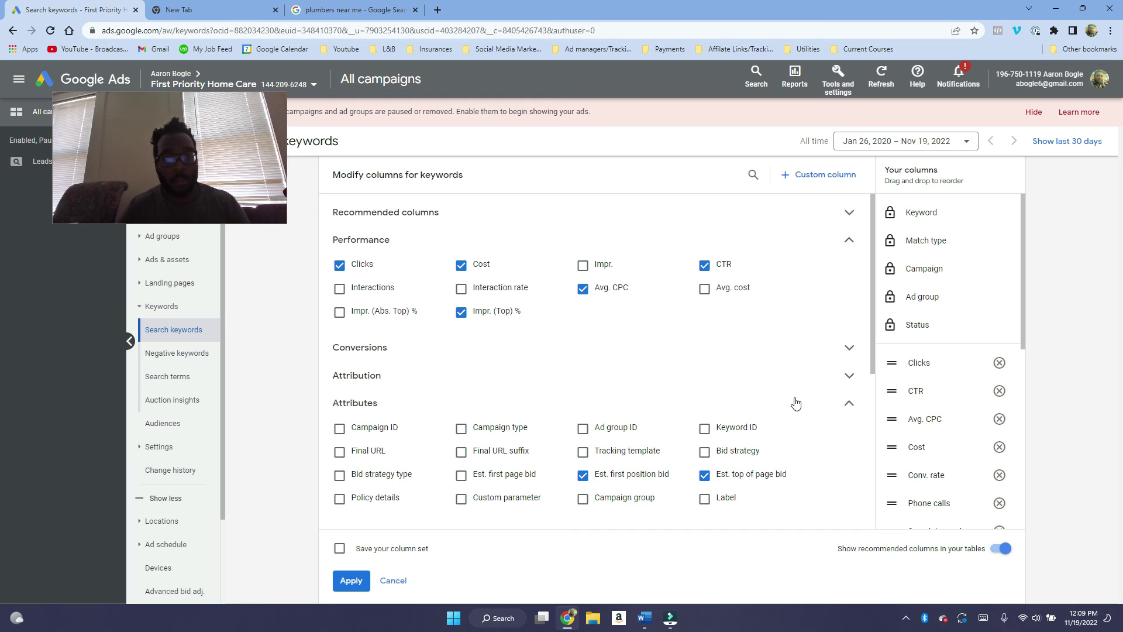
pyautogui.click(393, 581)
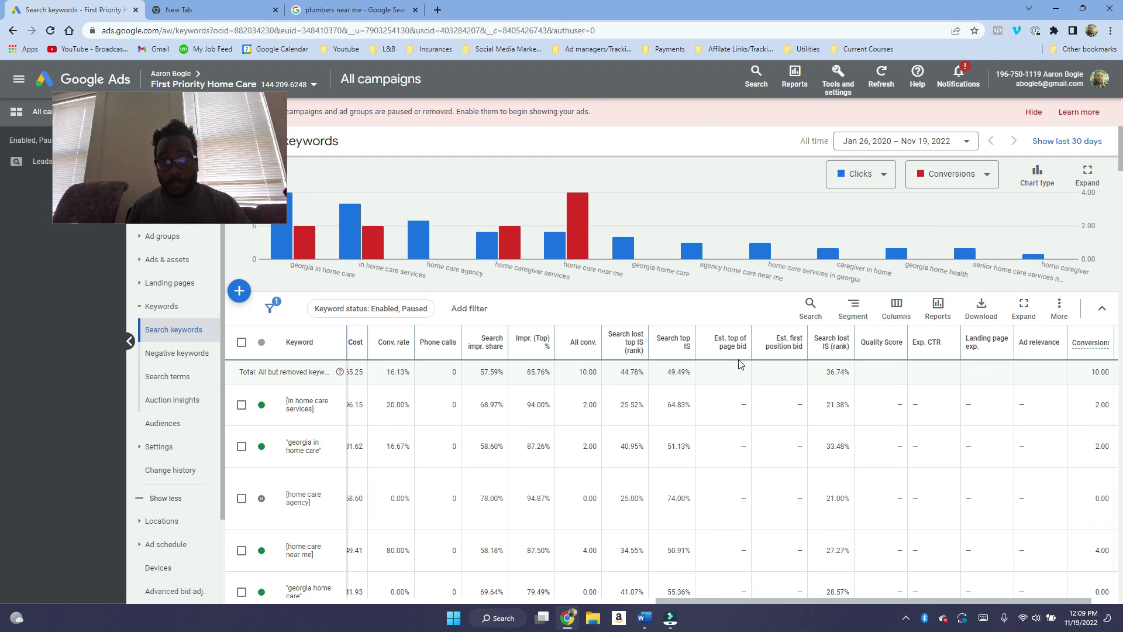
# - Review the Est. top of page bid and Quality Score columns, which show dashes per keyword
pyautogui.moveTo(718, 335)
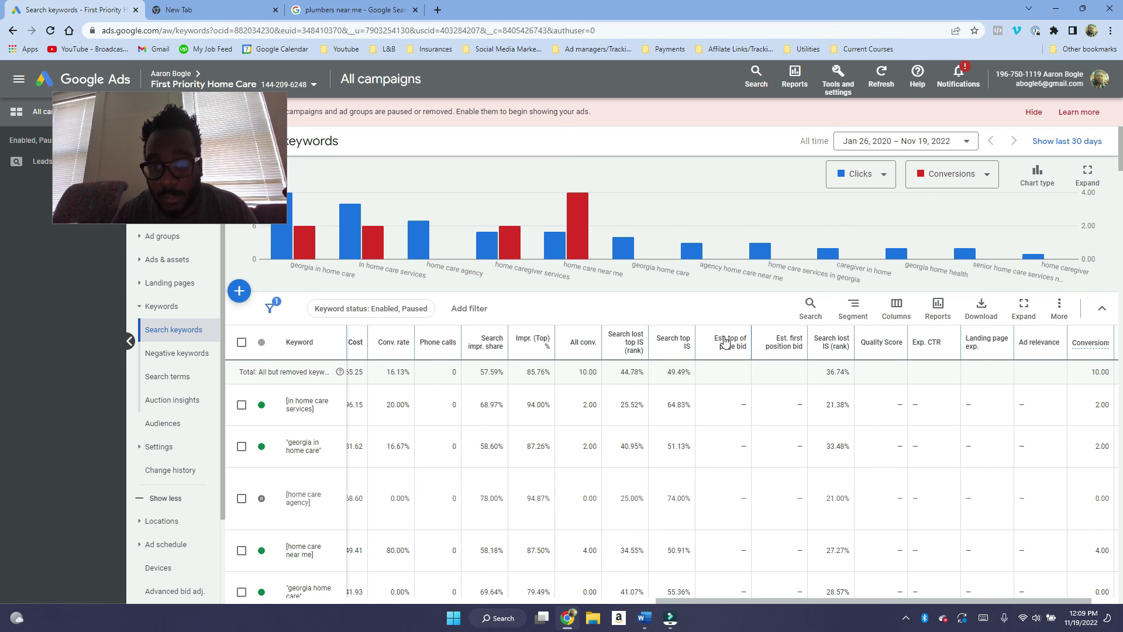